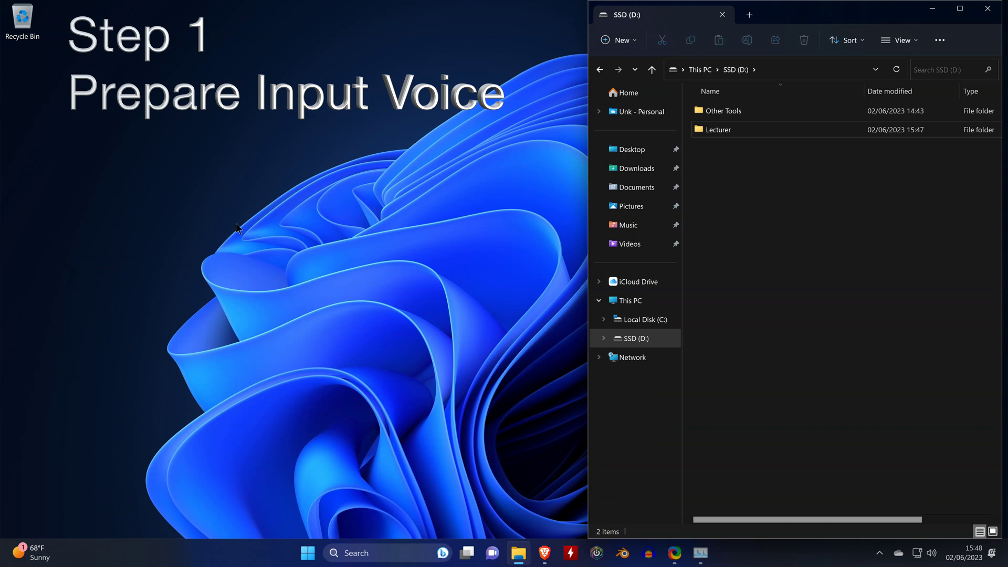
Step: Play Constitution101.webm from the Lecturer folder in Media Player, then close the player
double_click(710, 126)
double_click(720, 158)
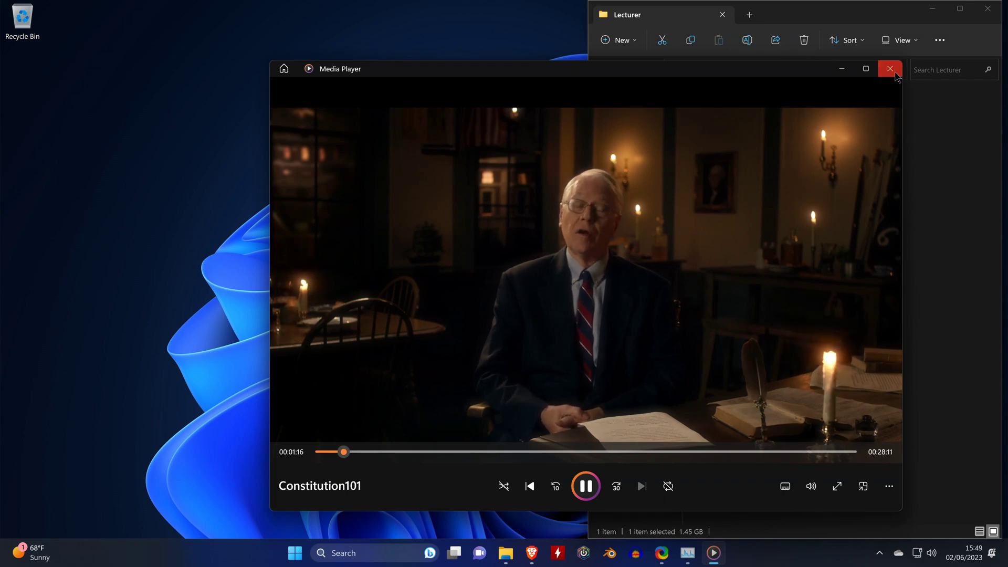
left_click(895, 74)
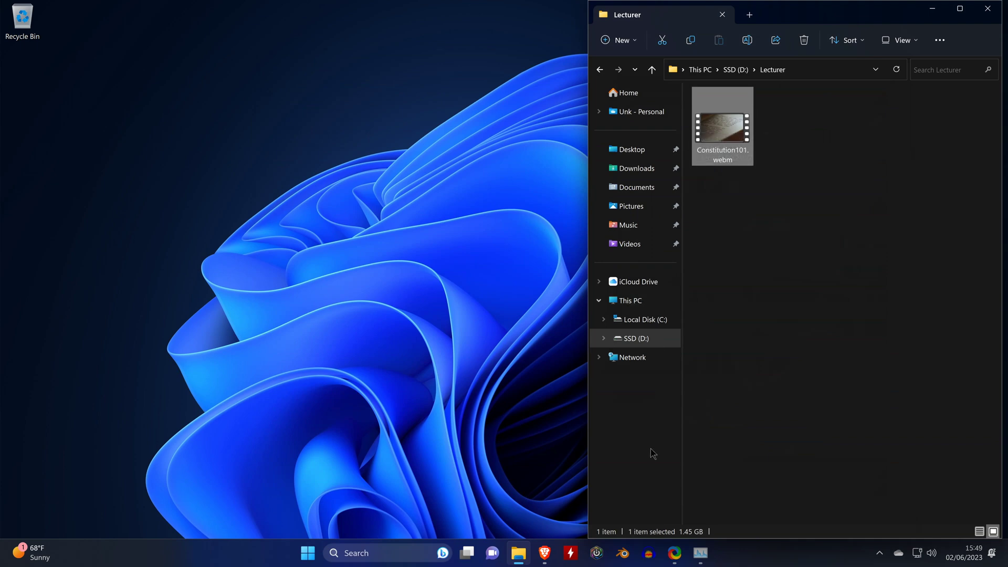
Step: Launch Audacity and verify the FFmpeg library version under Preferences > Libraries
left_click(646, 560)
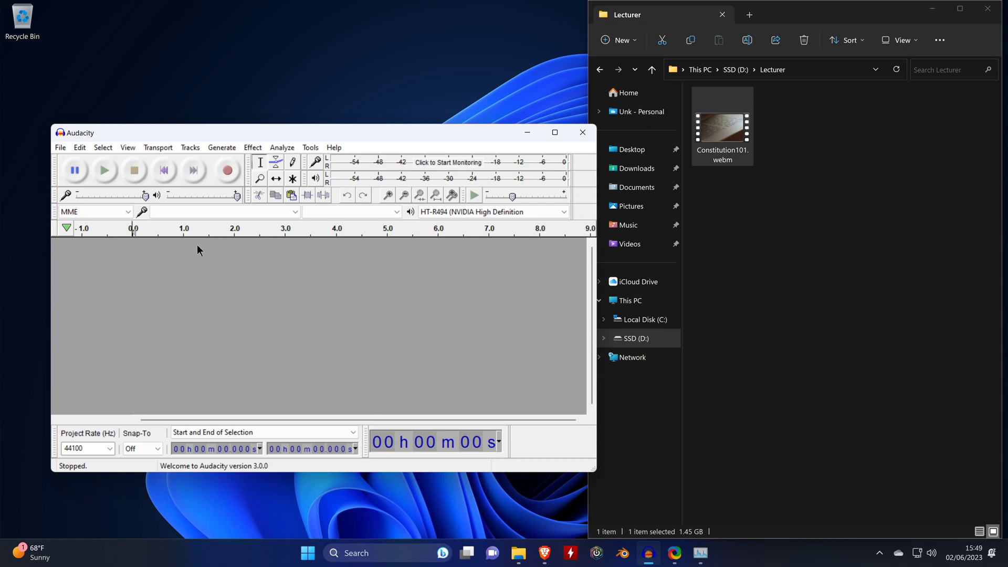
left_click(81, 147)
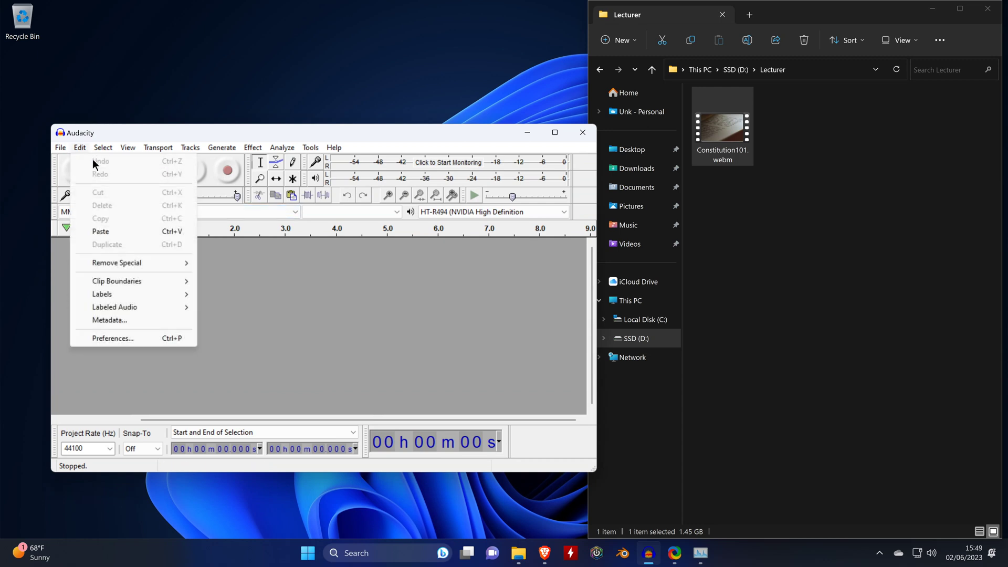
left_click(110, 340)
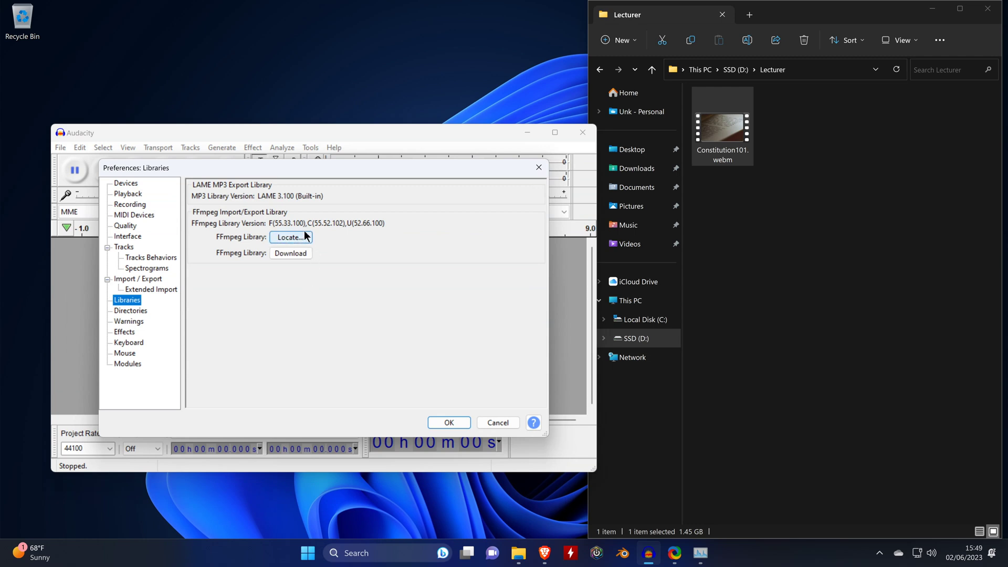
left_click(448, 422)
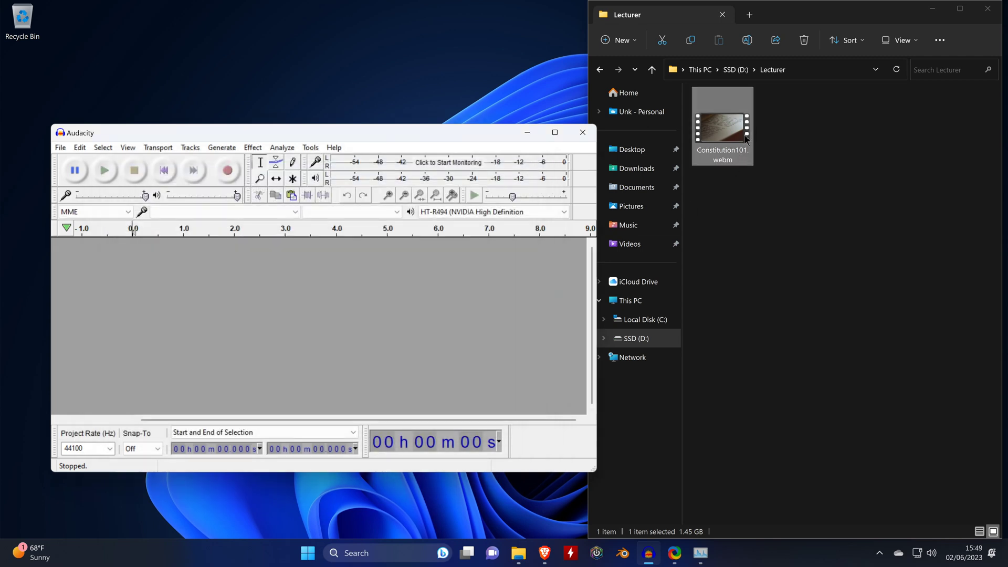
Step: Import Constitution101.webm into Audacity and Split Delete its opening portion
left_click_drag(739, 128, 295, 284)
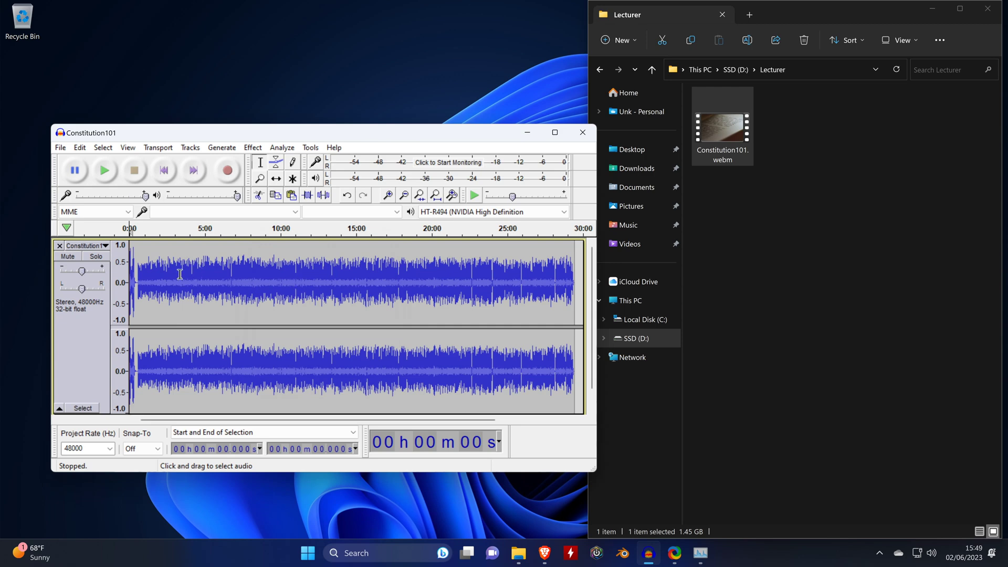
left_click_drag(144, 274, 131, 273)
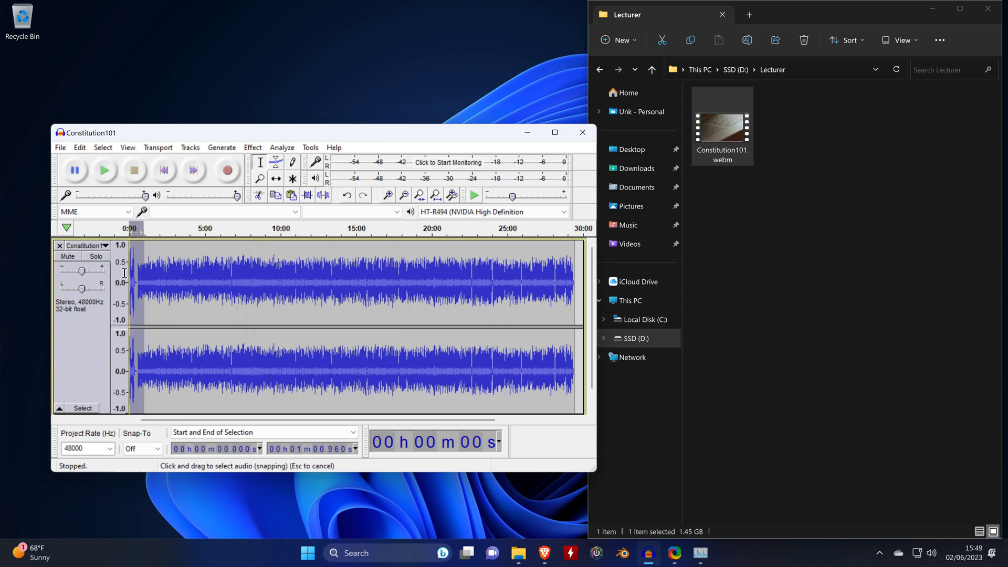
left_click(80, 148)
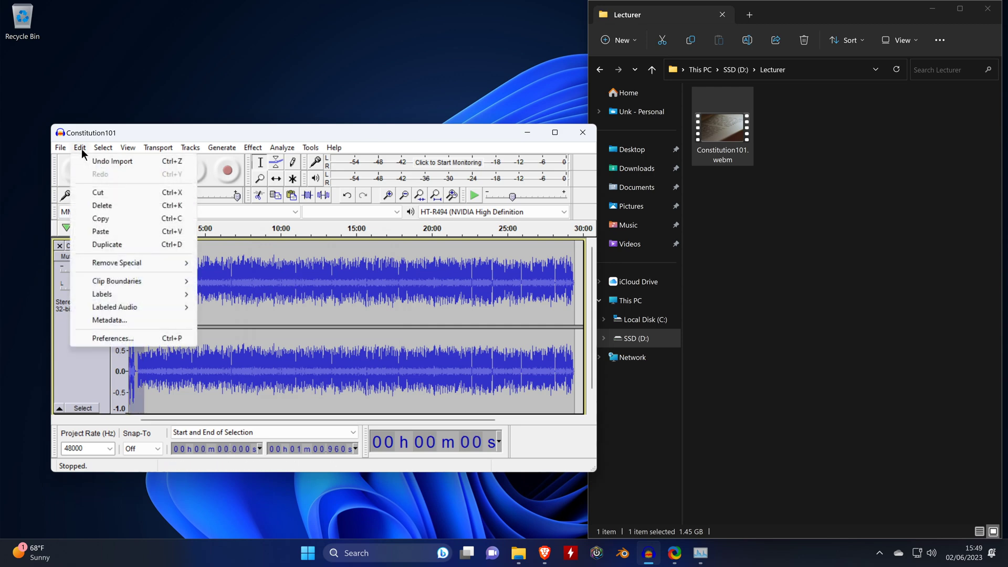
mouse_move(147, 266)
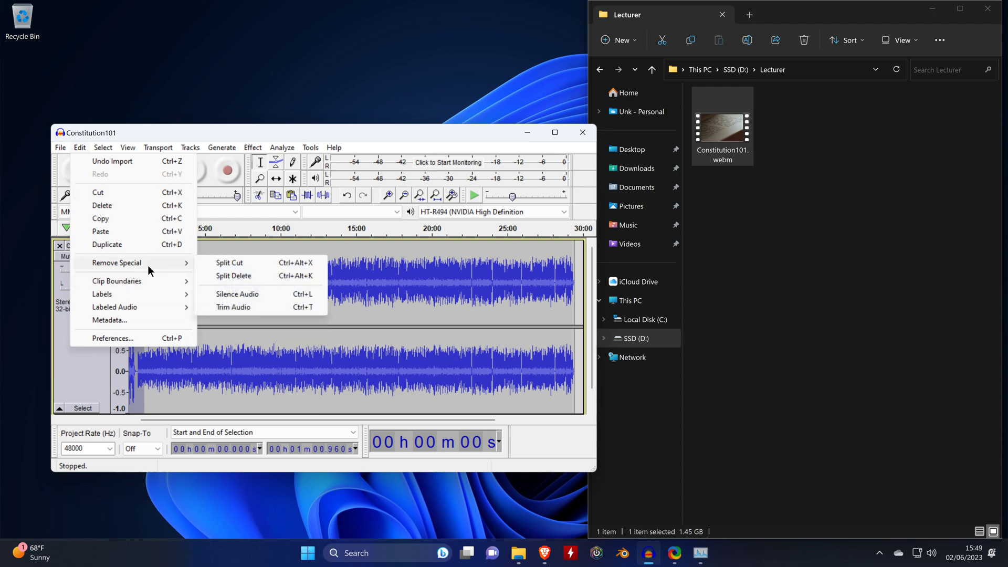
left_click(219, 272)
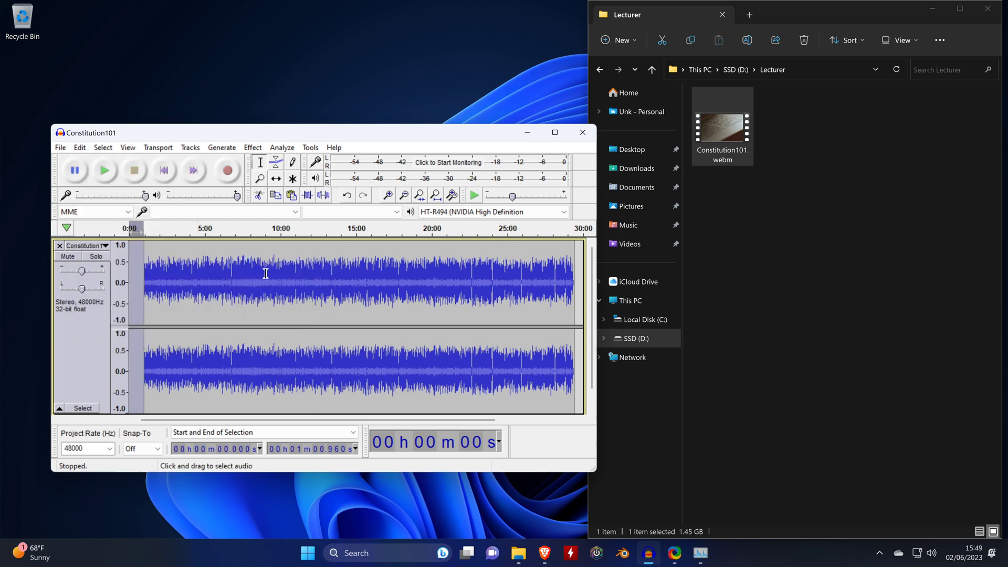
Step: Select from 12:51 to the end and remove it with Split Delete
left_click(323, 273)
left_click_drag(324, 273, 619, 270)
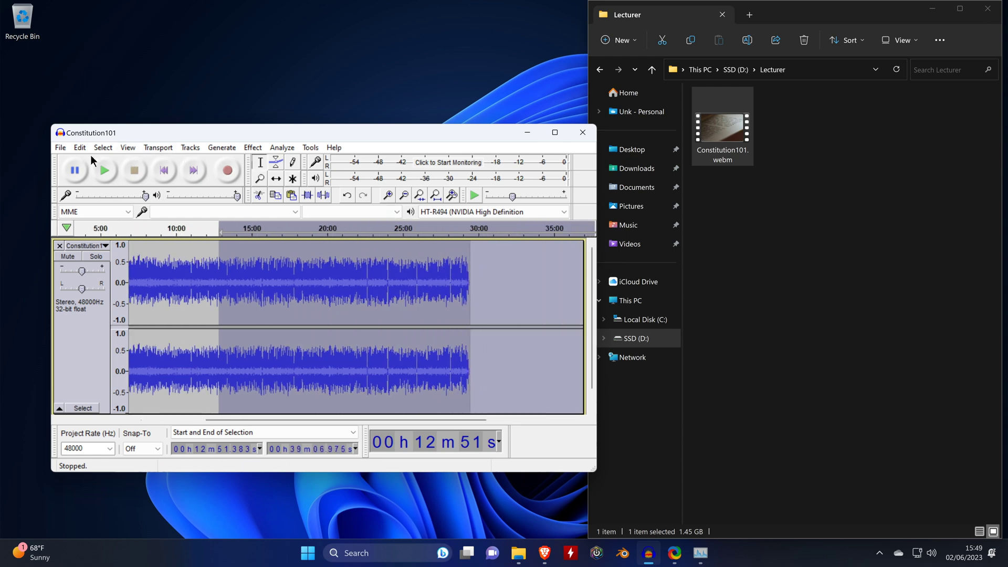
left_click(80, 148)
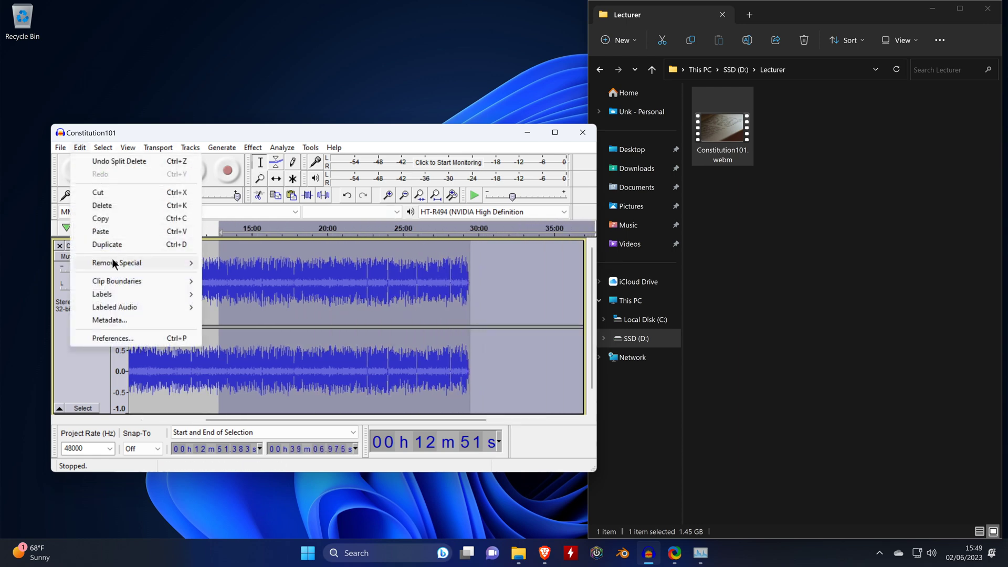
mouse_move(112, 259)
left_click(257, 279)
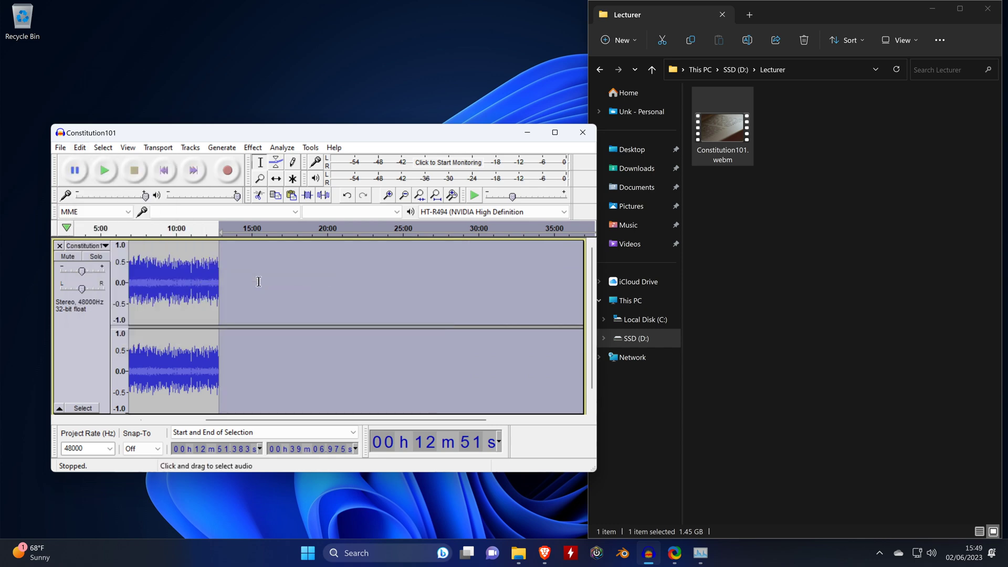
Step: Export the audio as Constitution101.wav with empty metadata, then quit Audacity choosing No to saving
left_click(63, 148)
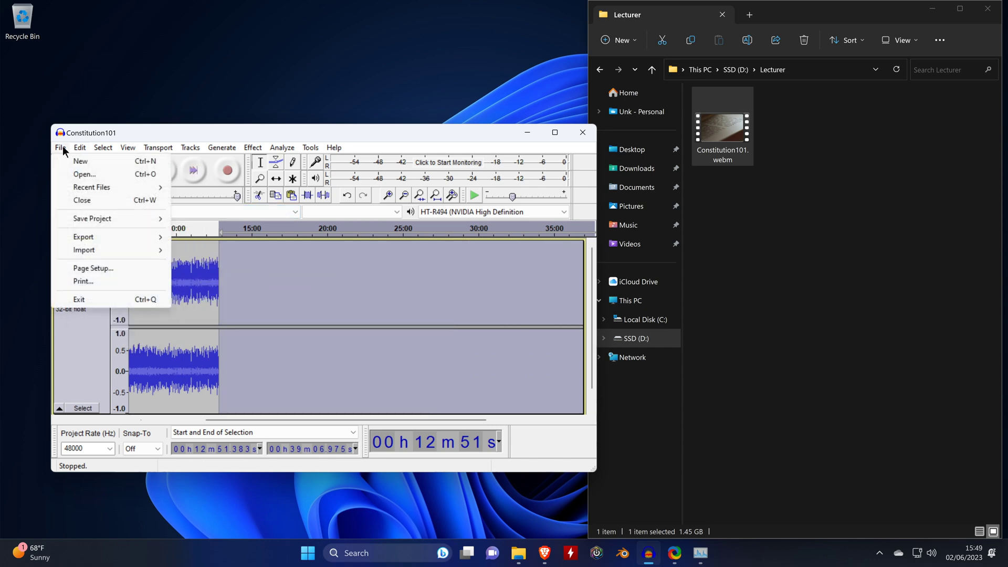
mouse_move(82, 238)
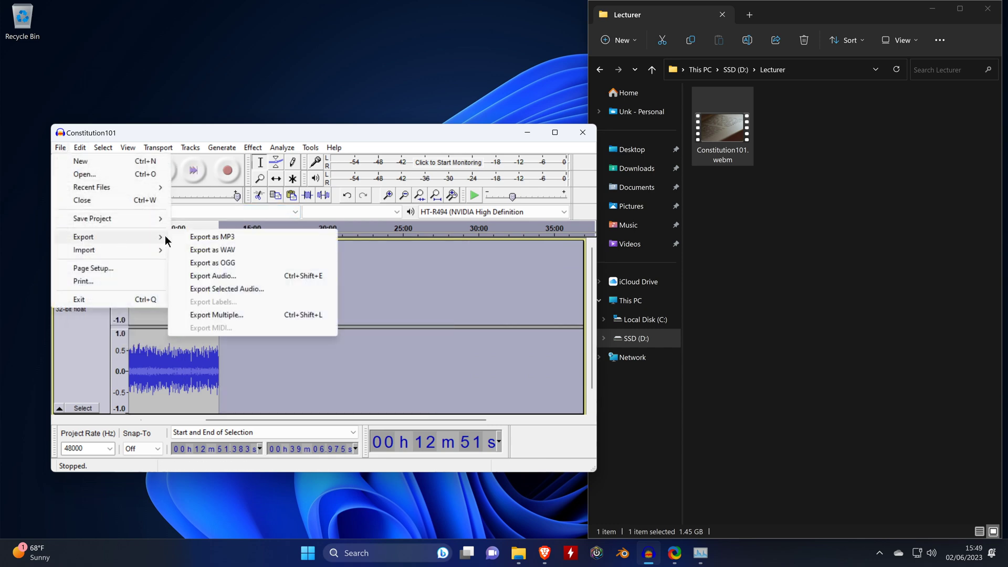
left_click(211, 250)
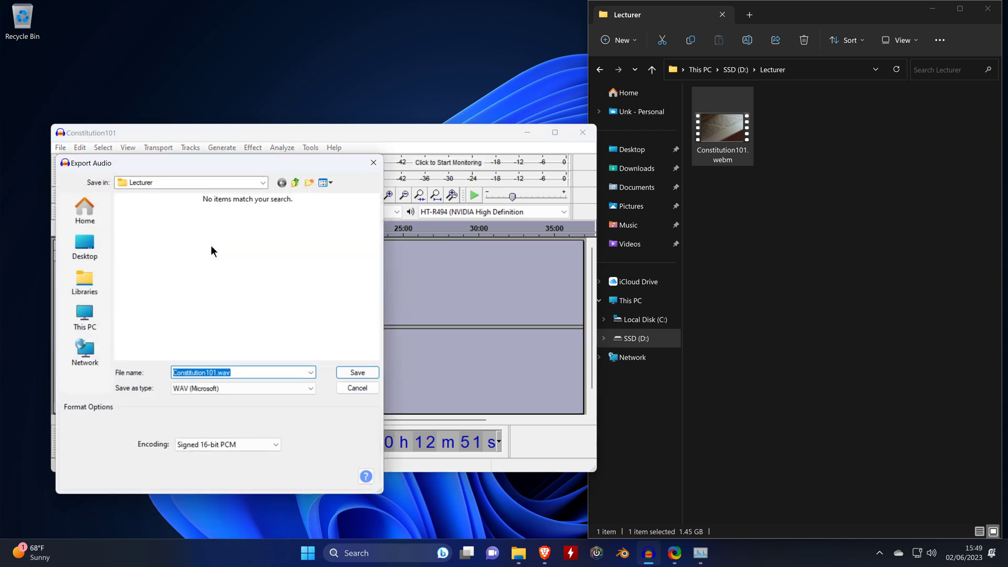
left_click(357, 373)
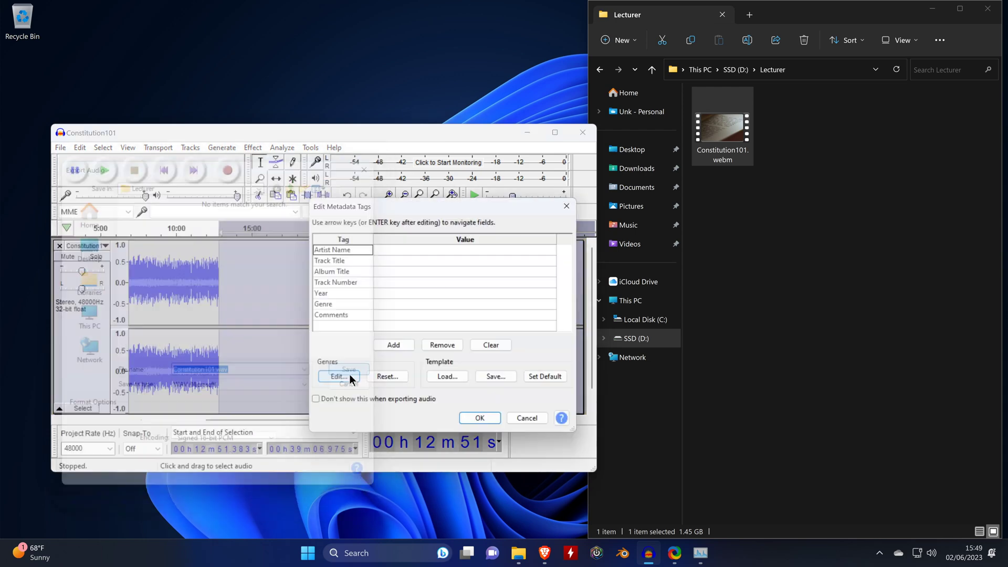
left_click(496, 423)
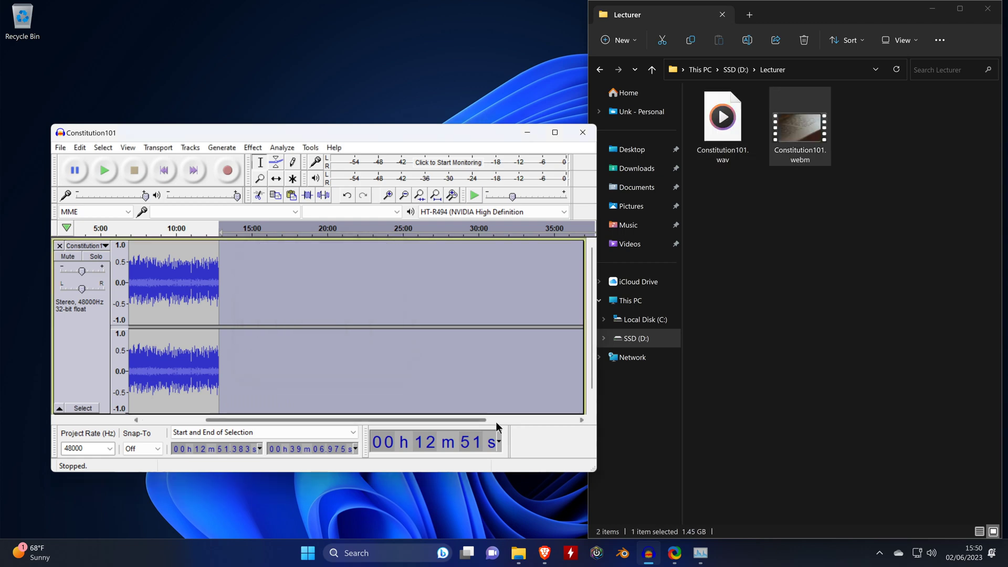
left_click(582, 139)
left_click(343, 302)
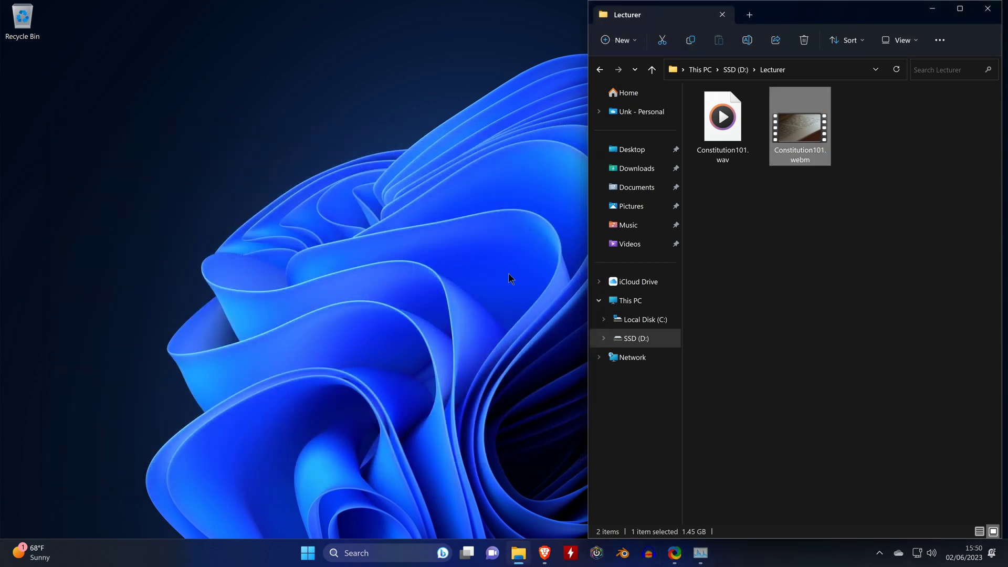
Step: Delete Constitution101.webm from the Lecturer folder
right_click(801, 134)
left_click(910, 147)
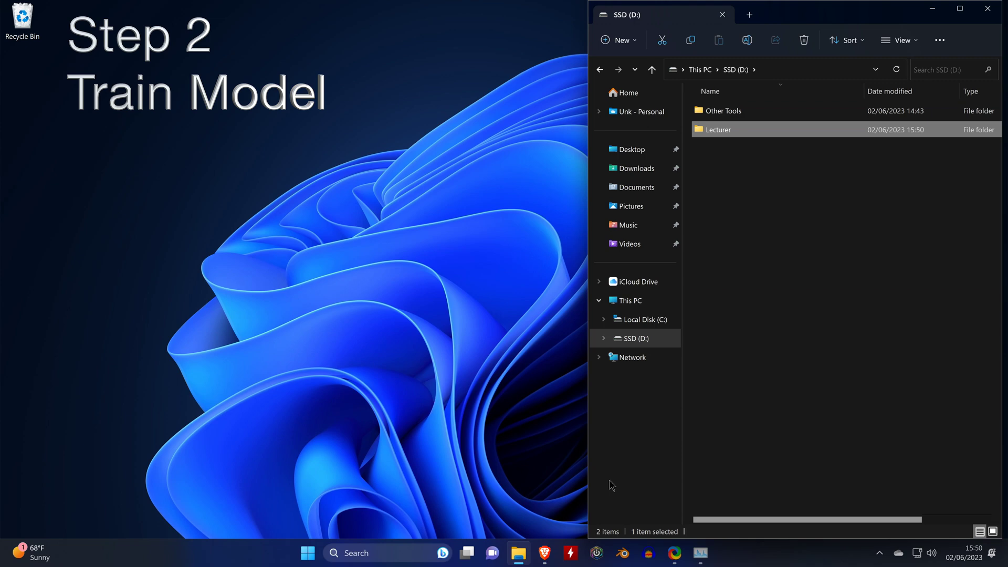
Step: Open the RVC-beta.7z file page on Hugging Face and save the 4.22 GB archive to SSD (D:)
left_click(546, 552)
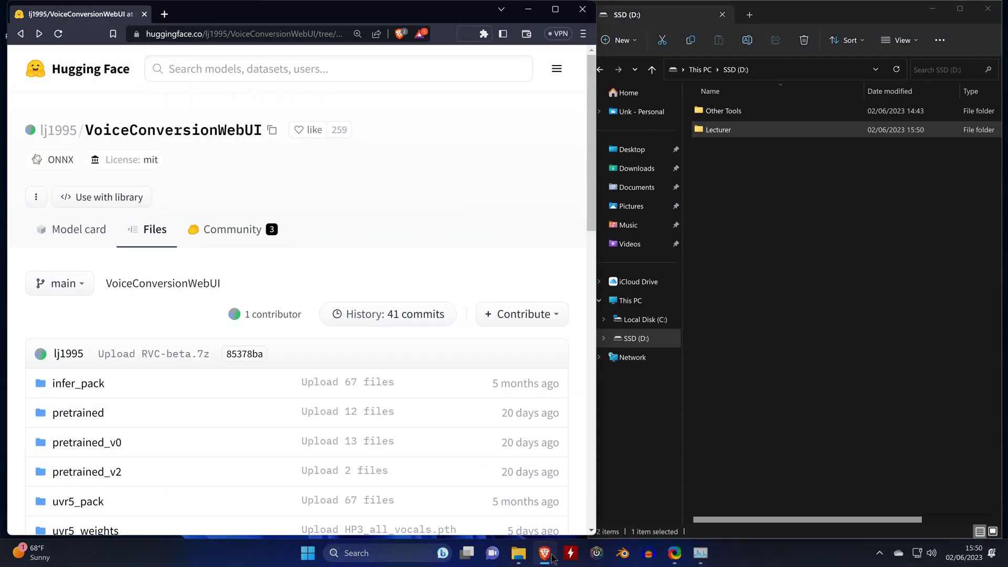
left_click(289, 33)
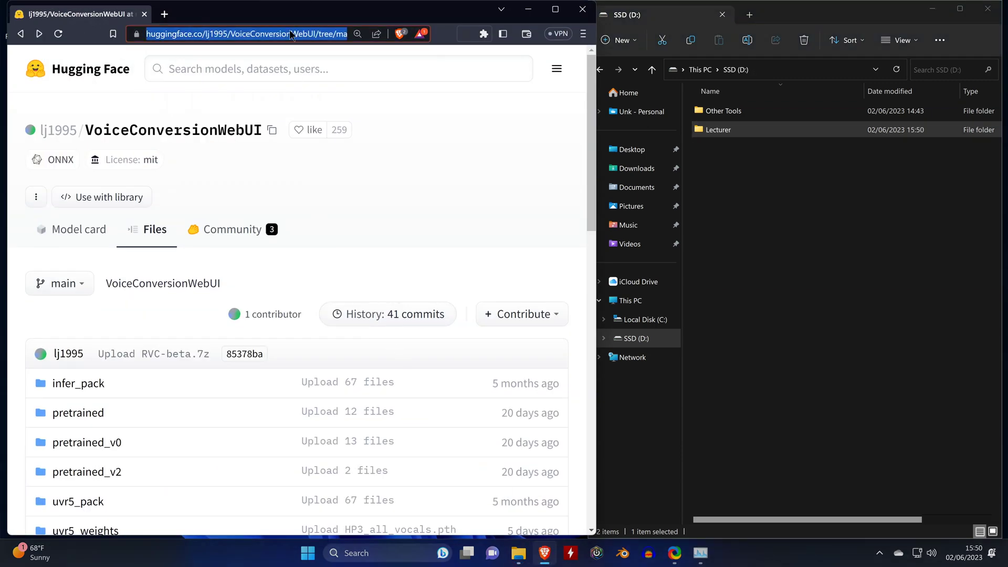
left_click(378, 139)
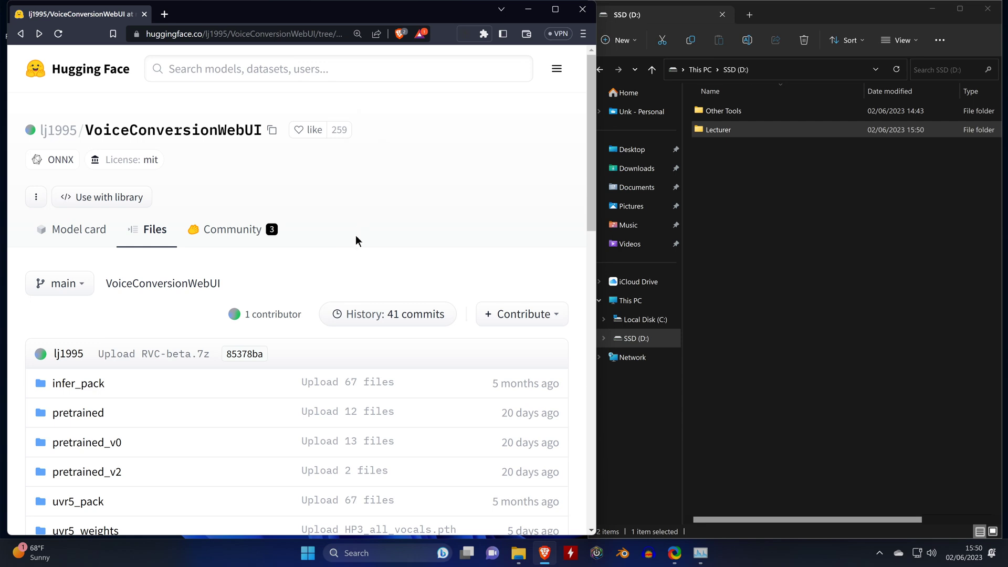
scroll(356, 253, "down", 2)
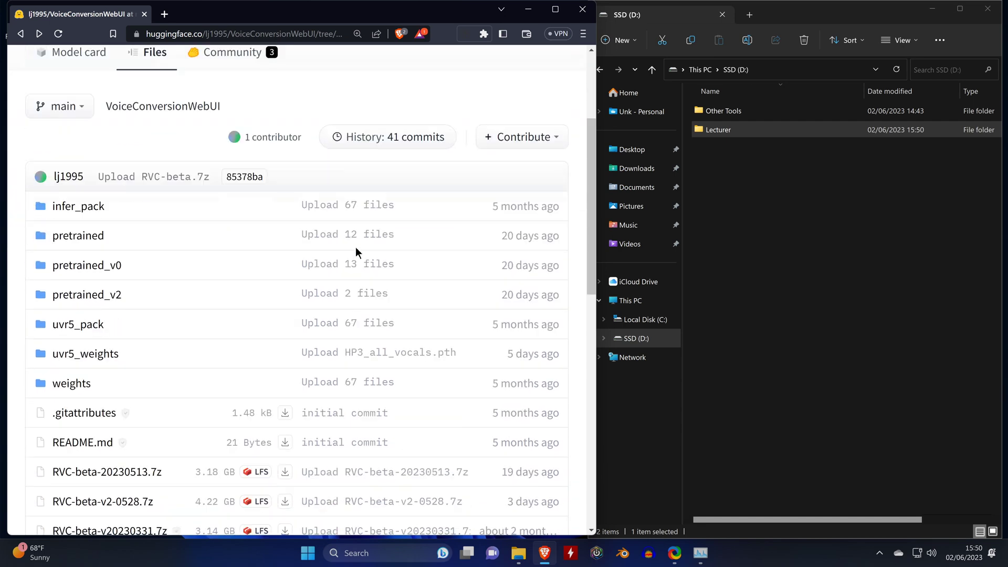
scroll(355, 251, "down", 3)
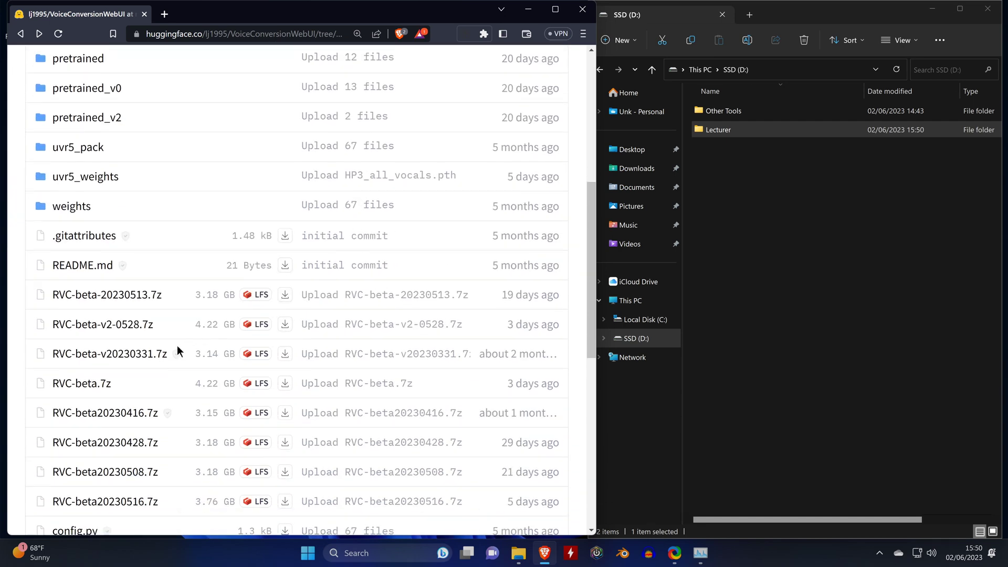
left_click(90, 390)
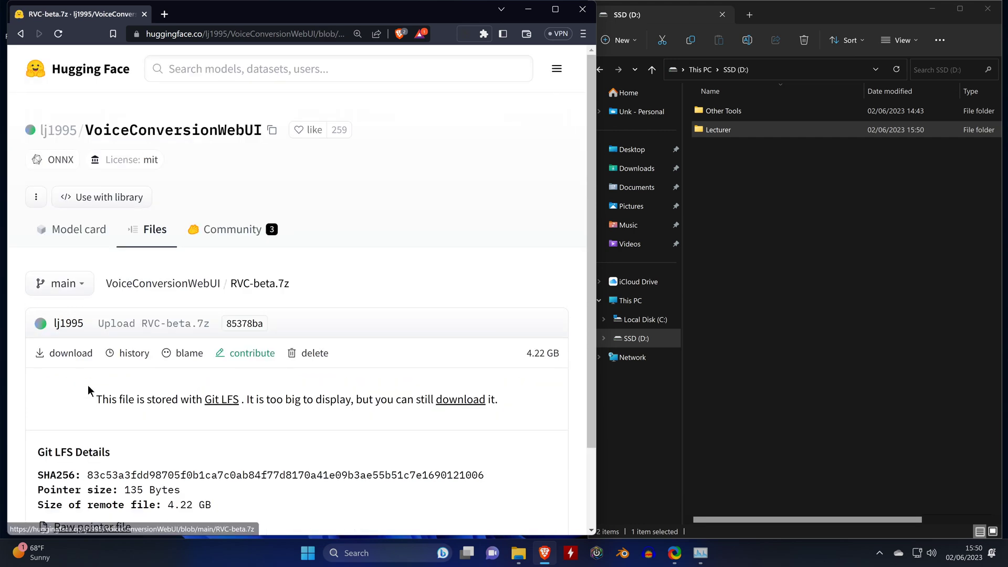
left_click(447, 401)
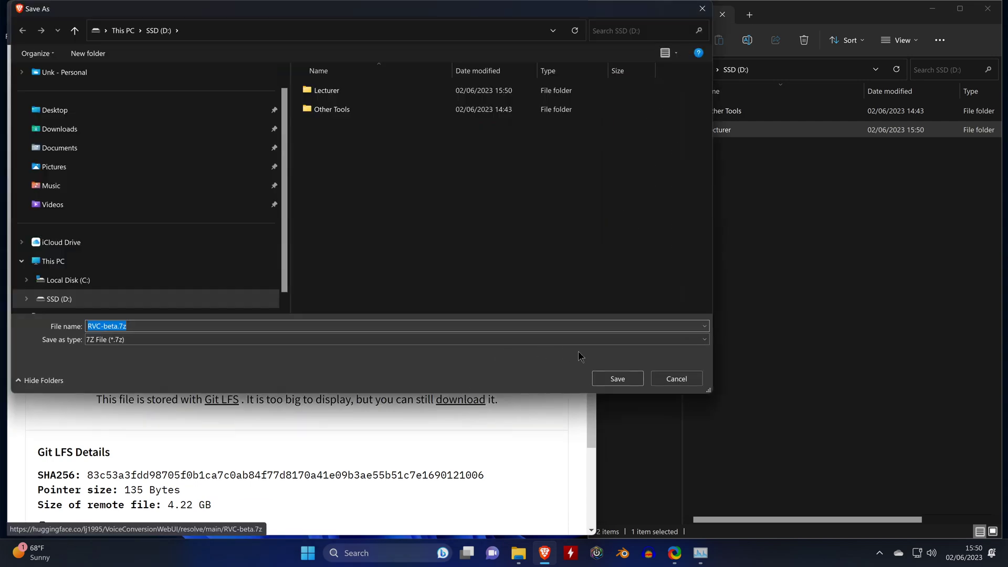
left_click(616, 378)
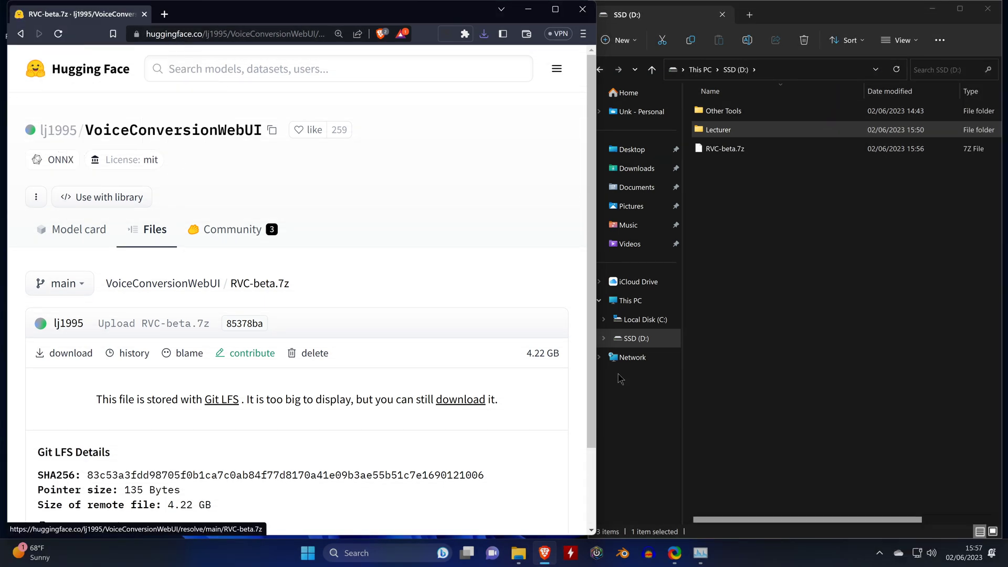
Step: Open RVC-beta.7z in 7-Zip File Manager and extract RVC-beta-v2-0528 to D:\
left_click(736, 151)
right_click(735, 150)
mouse_move(766, 190)
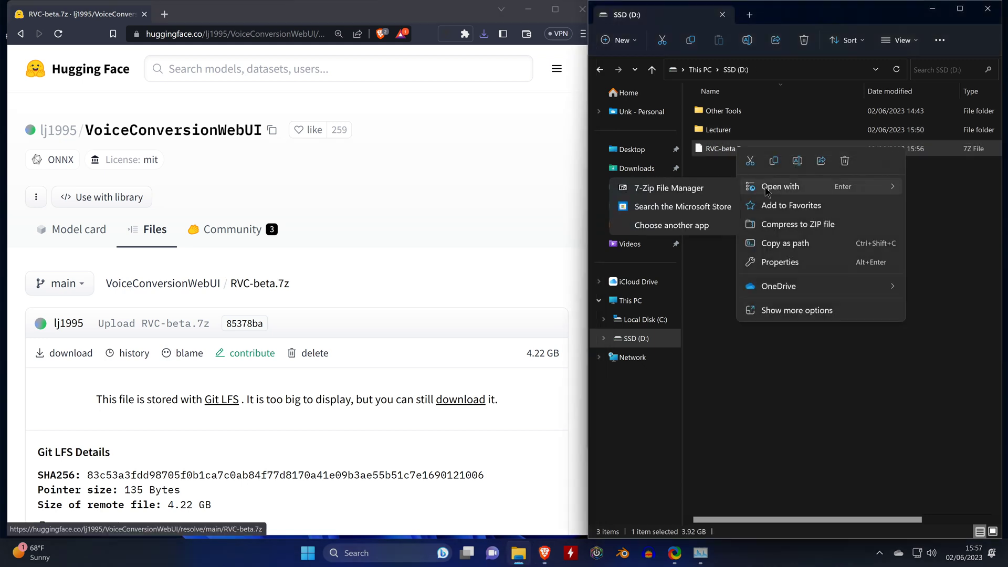
left_click(681, 189)
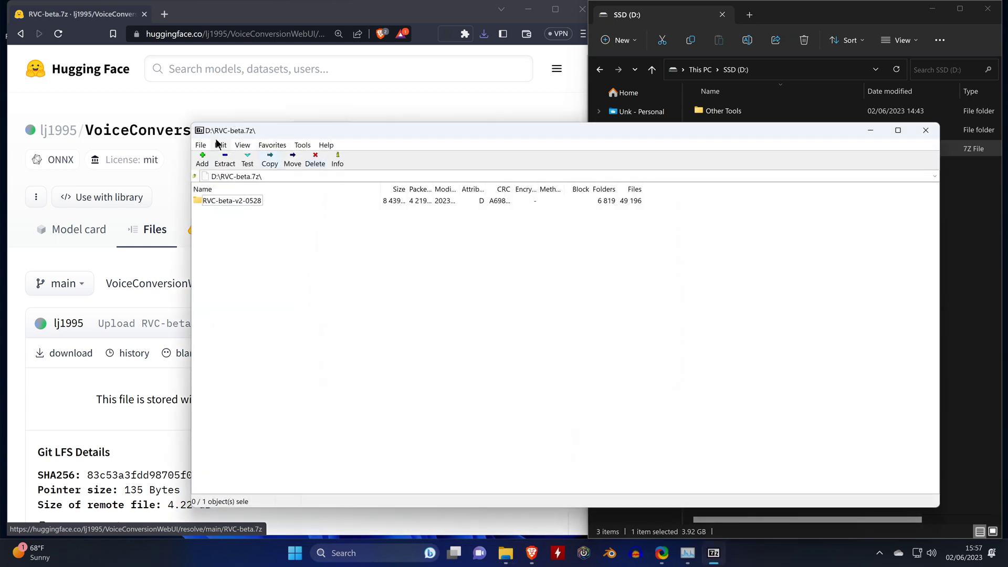
left_click(219, 164)
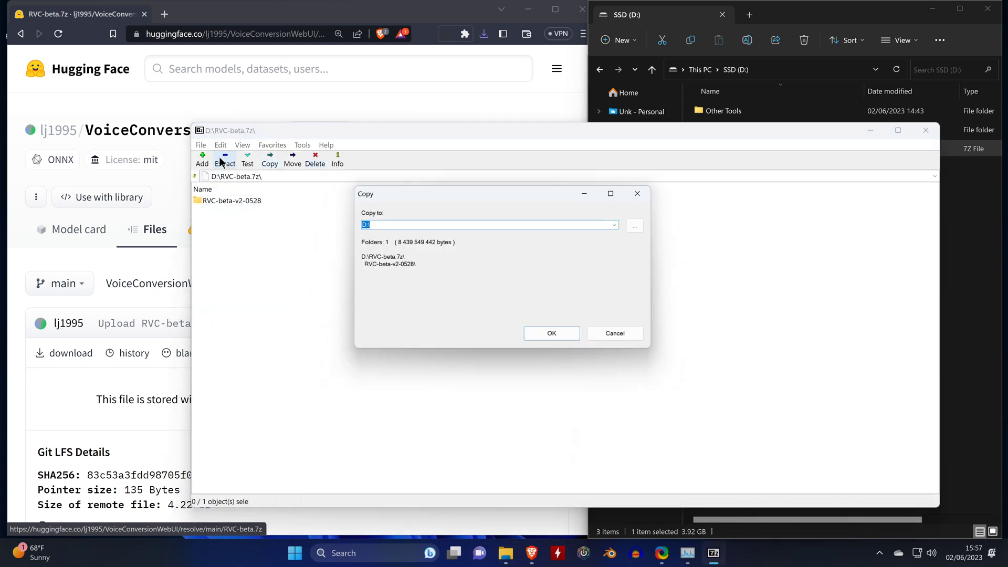
left_click(549, 336)
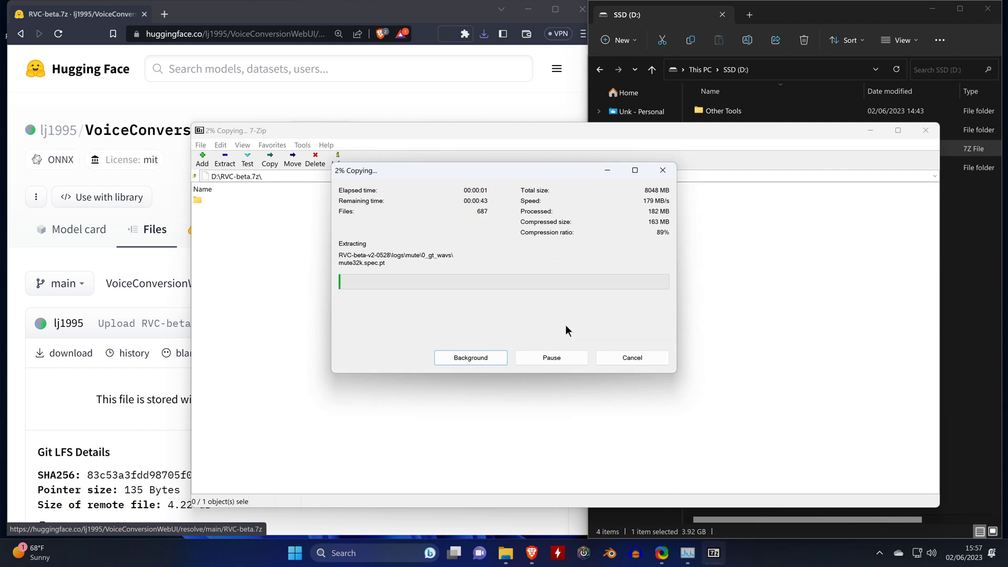
left_click(983, 303)
left_click(495, 259)
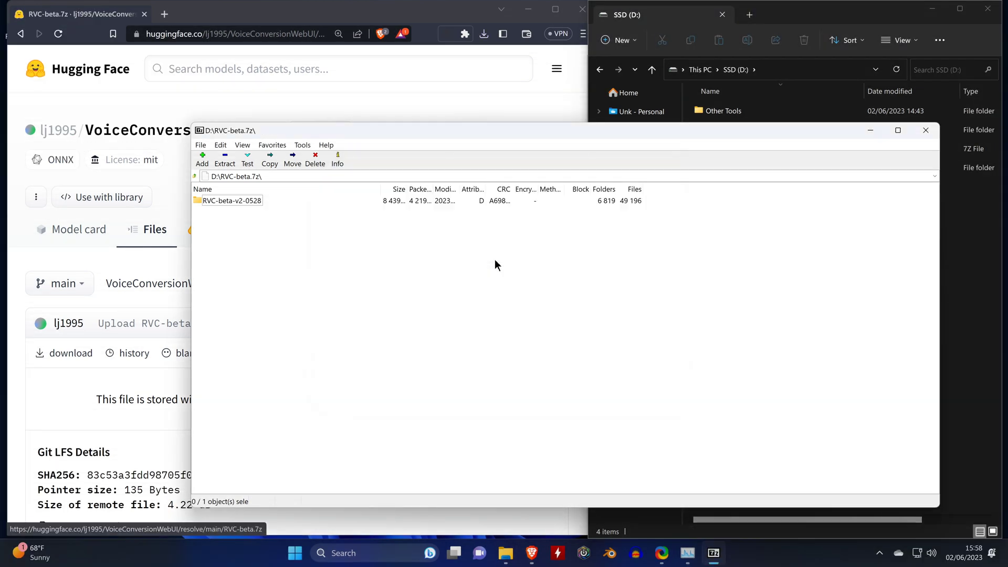
Step: Close 7-Zip, delete RVC-beta.7z, and move the Lecturer folder into RVC-beta-v2-0528
left_click(925, 131)
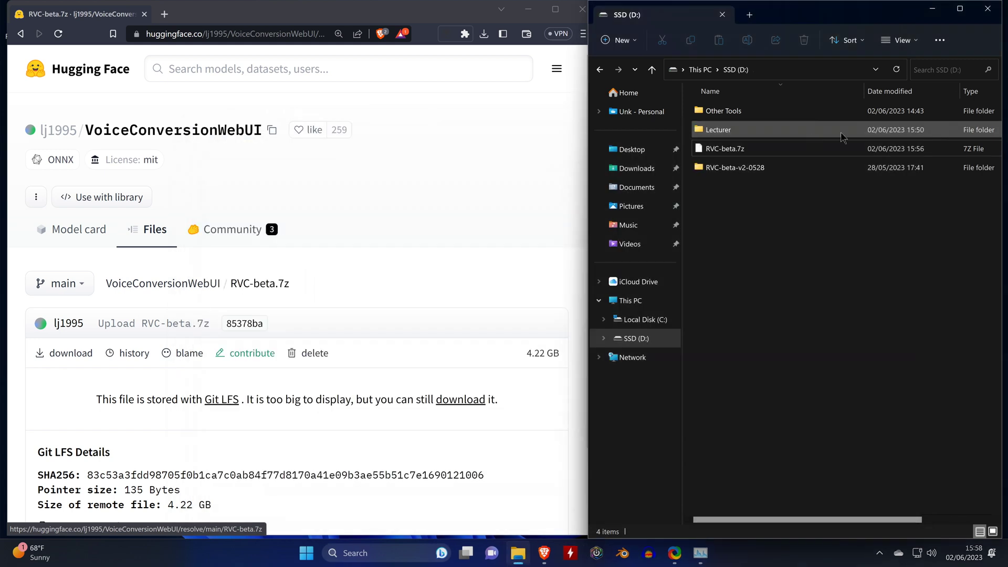
right_click(750, 149)
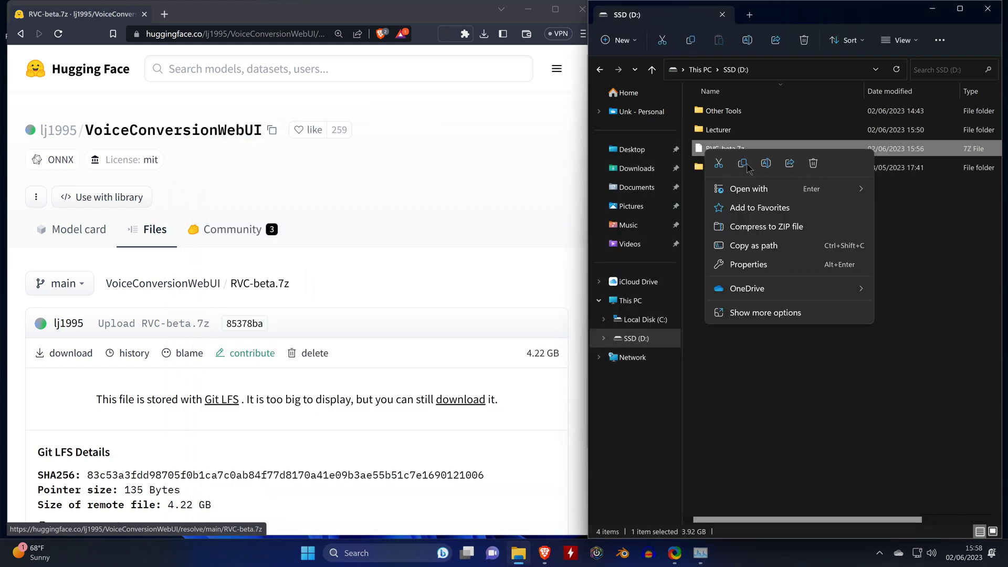
left_click(813, 167)
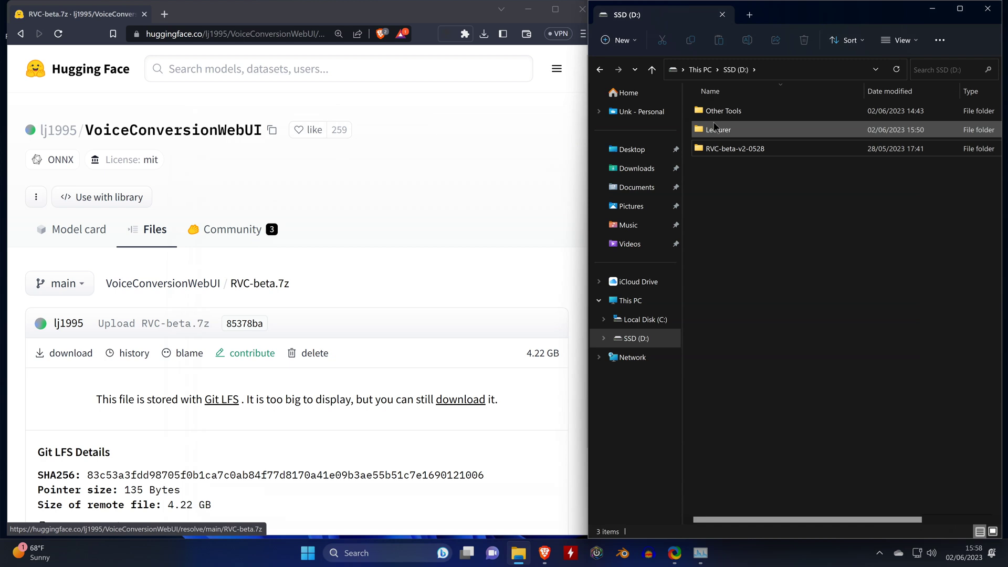
left_click_drag(728, 134, 736, 147)
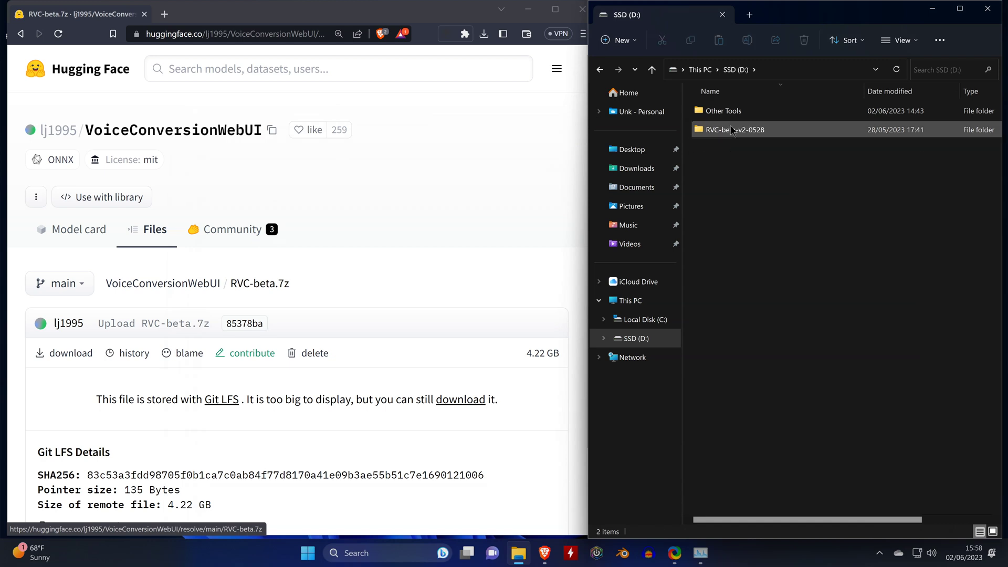
left_click(731, 129)
Step: Run go-web.bat in RVC-beta-v2-0528 to launch the WebUI at localhost:7897
double_click(730, 129)
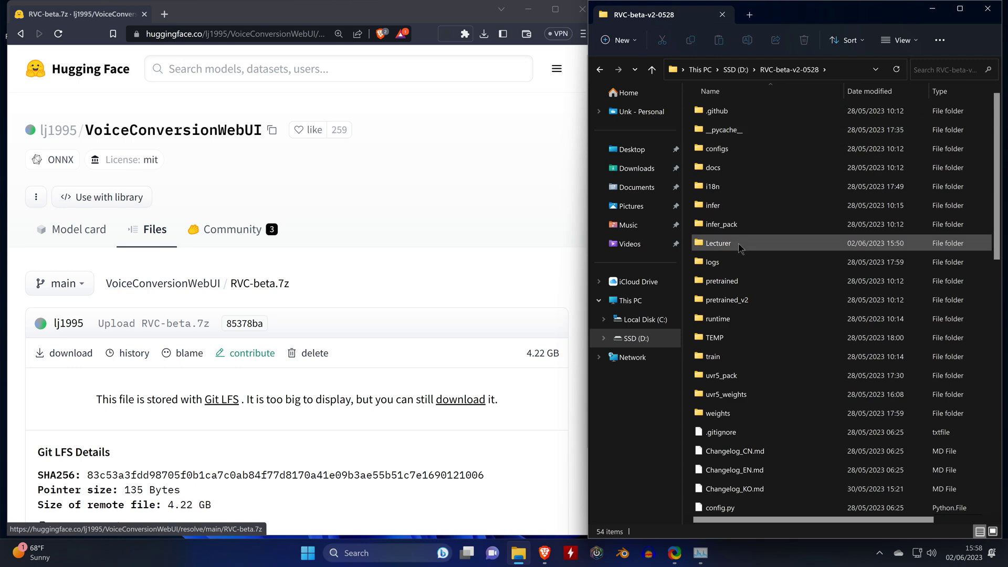
scroll(835, 318, "down", 3)
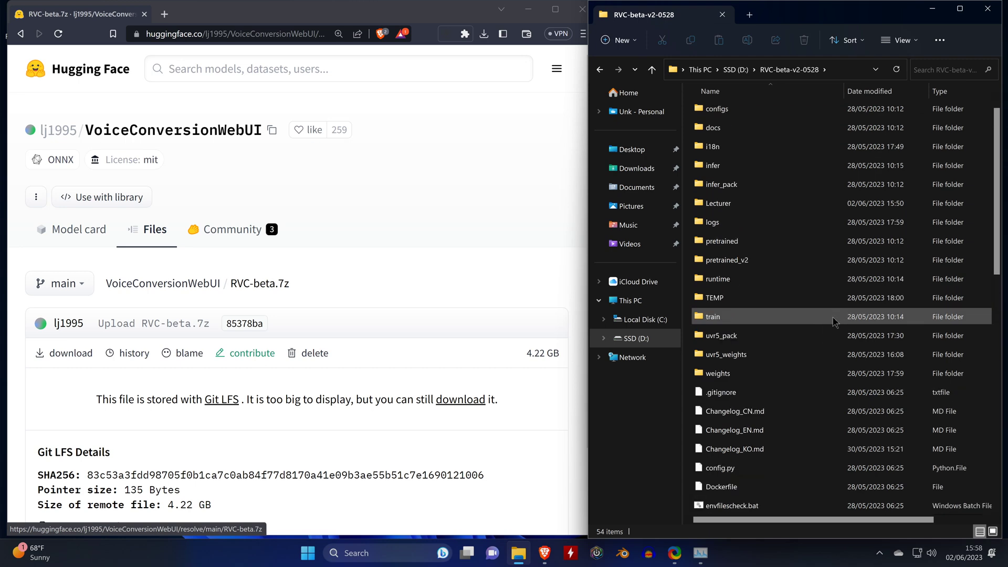
scroll(835, 322, "down", 4)
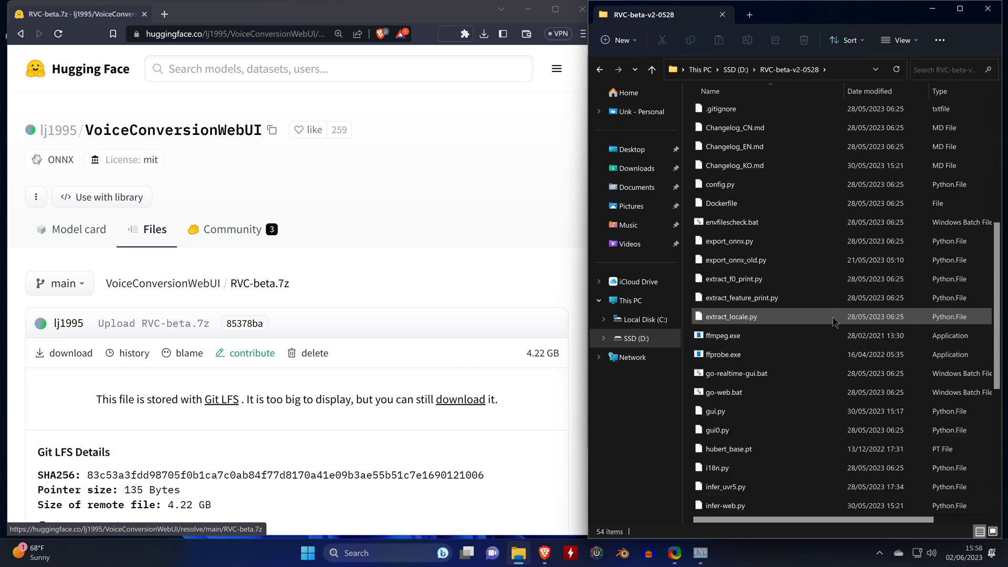
double_click(725, 394)
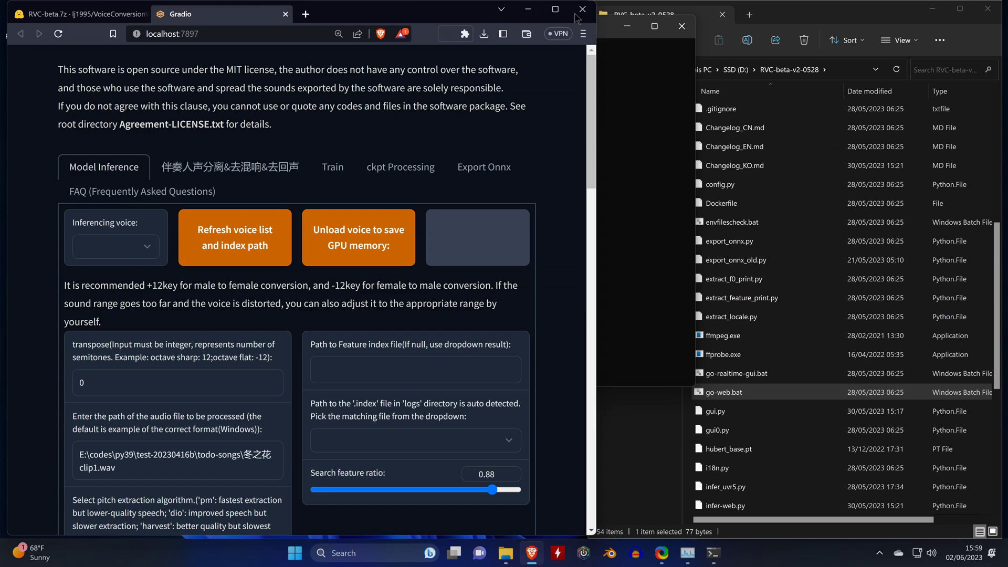
Step: Maximize the browser, close the Hugging Face tab, and go to the Train tab
left_click(556, 10)
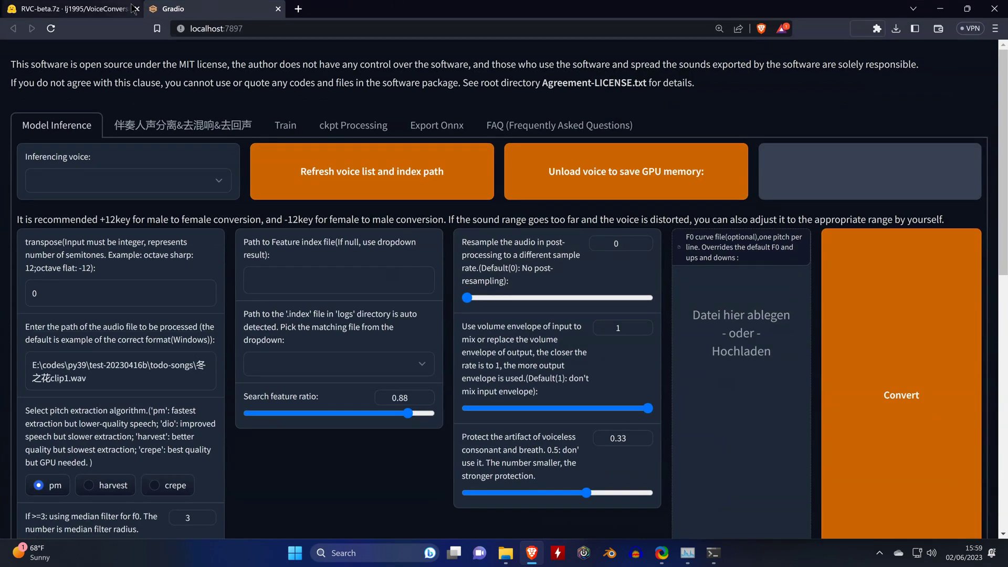
left_click(136, 9)
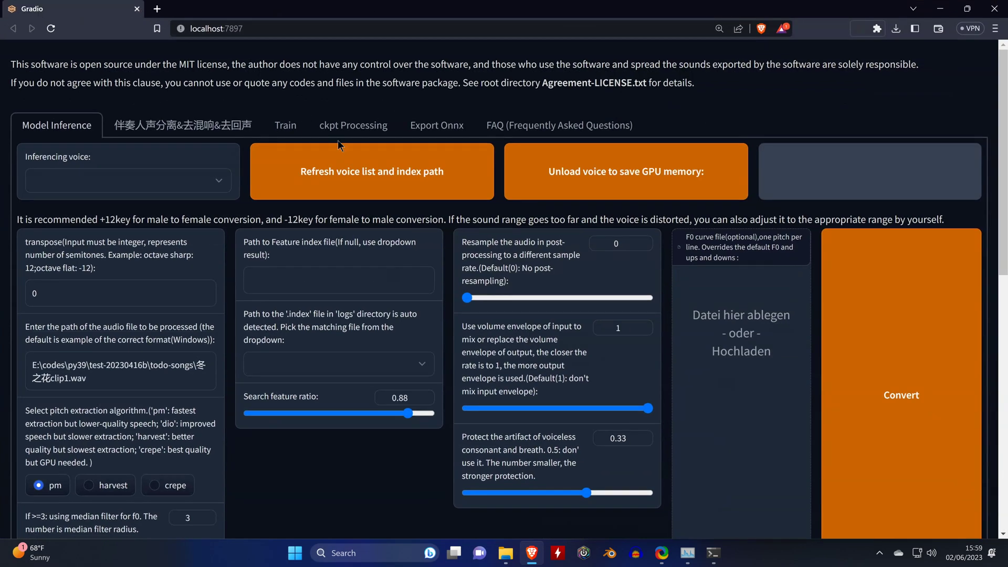
left_click(286, 131)
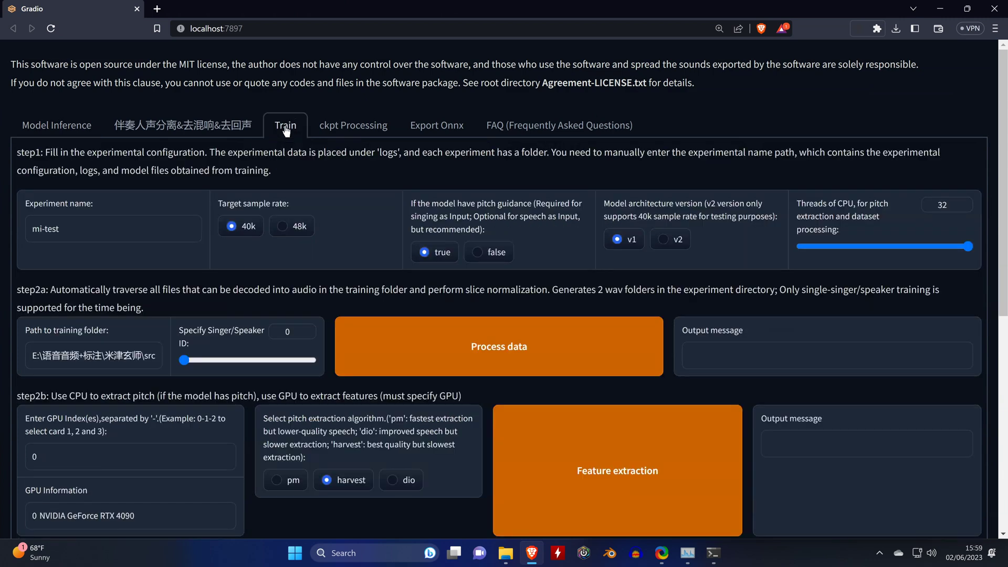
Step: Replace the experiment name mi-test with Lecturer and choose model version v2
scroll(360, 228, "down", 7)
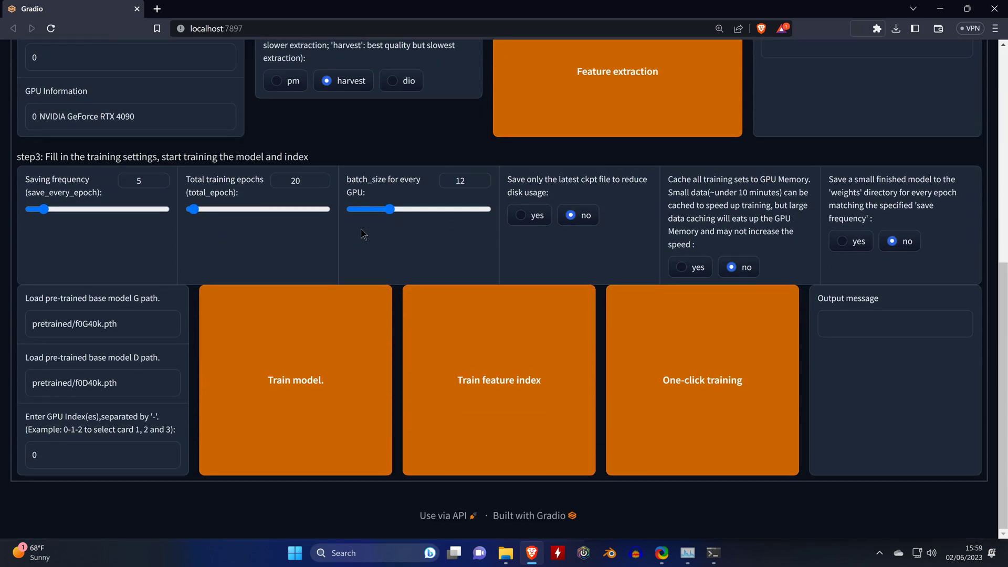
scroll(361, 228, "up", 3)
scroll(360, 231, "up", 4)
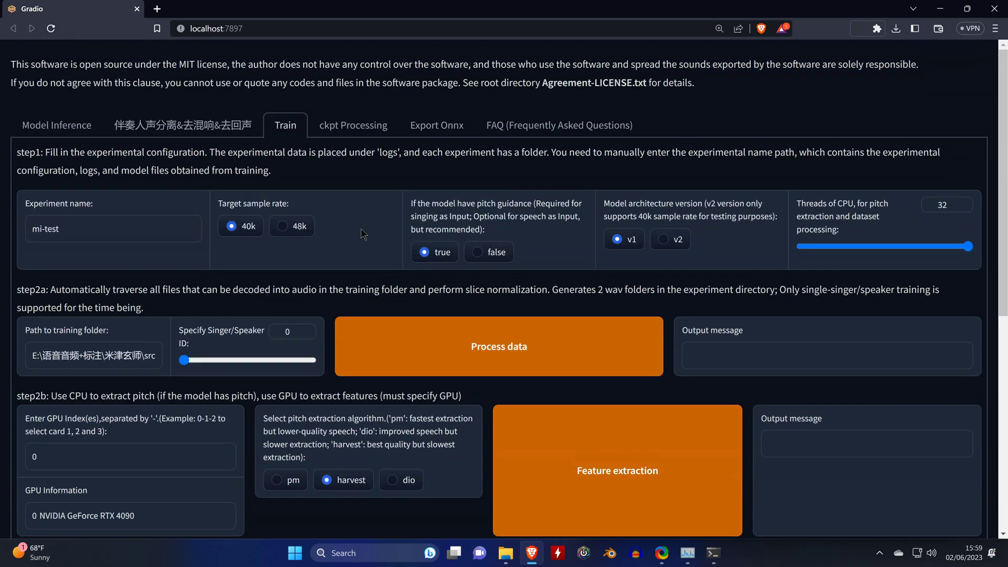
left_click_drag(125, 233, 3, 234)
type("Lecturer")
left_click(669, 244)
Step: Clear the training folder field and copy the Lecturer folder's path from Explorer's address bar
triple_click(94, 361)
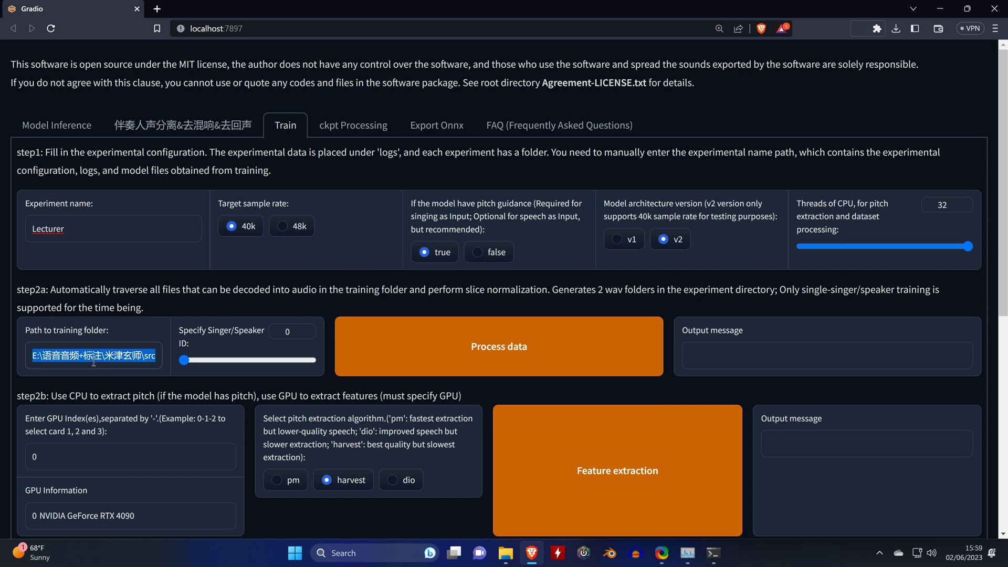
key("BackSpace")
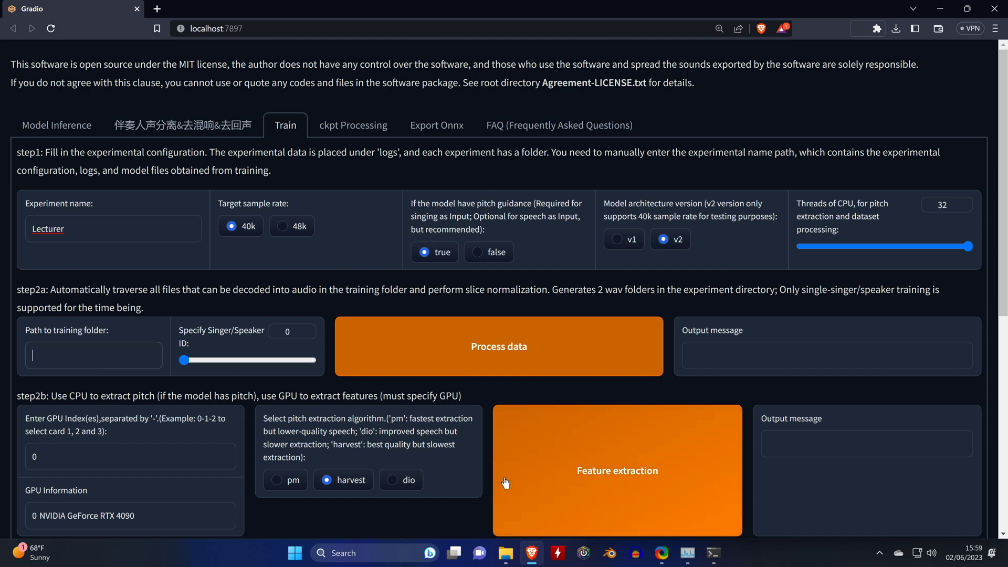
left_click(504, 551)
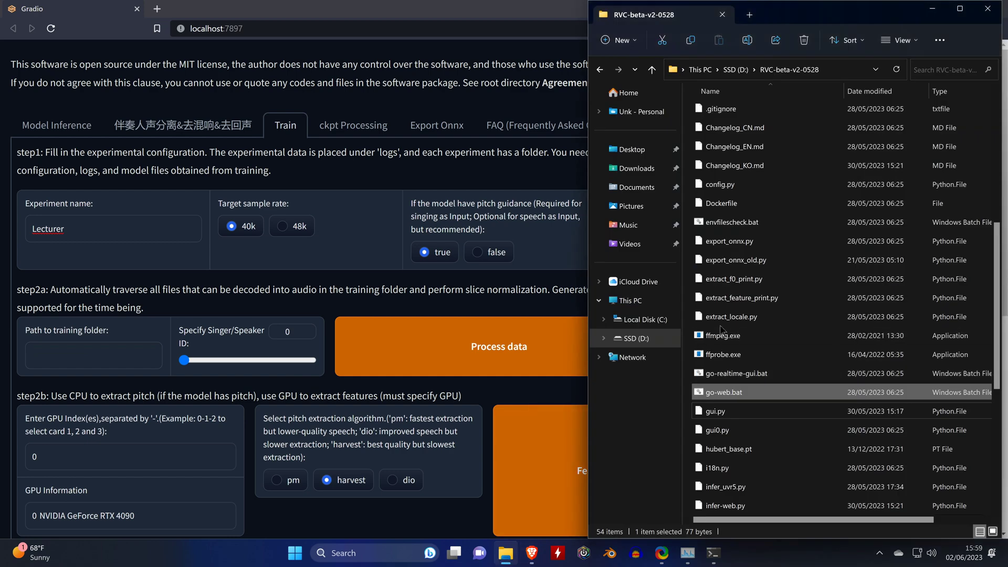
scroll(742, 272, "up", 6)
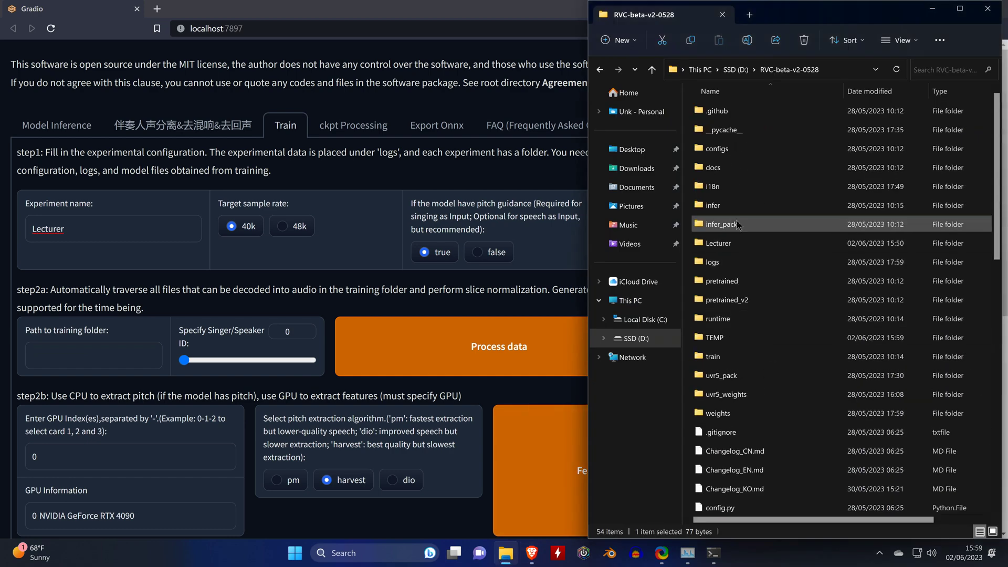
double_click(719, 245)
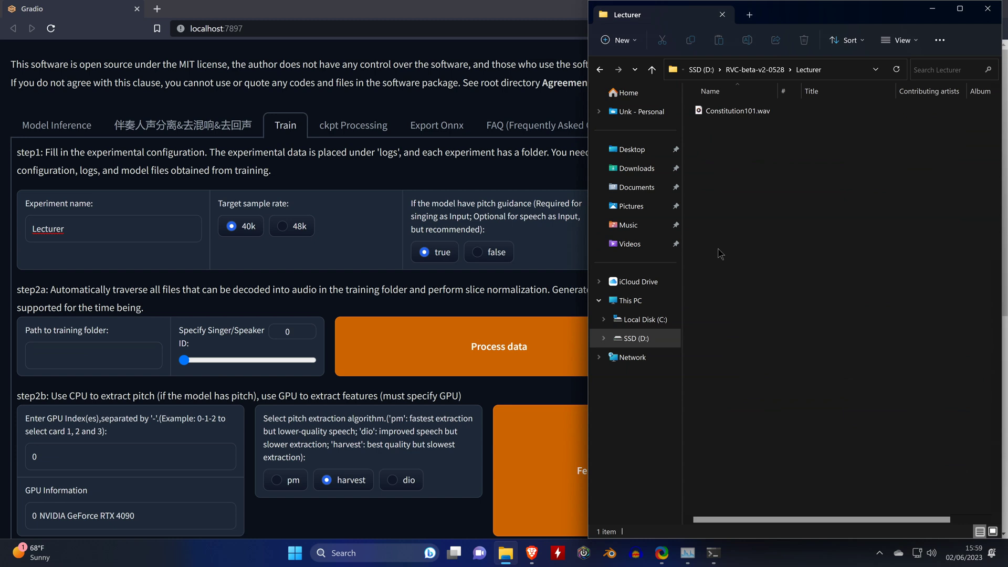
left_click(840, 71)
key("cmd+c")
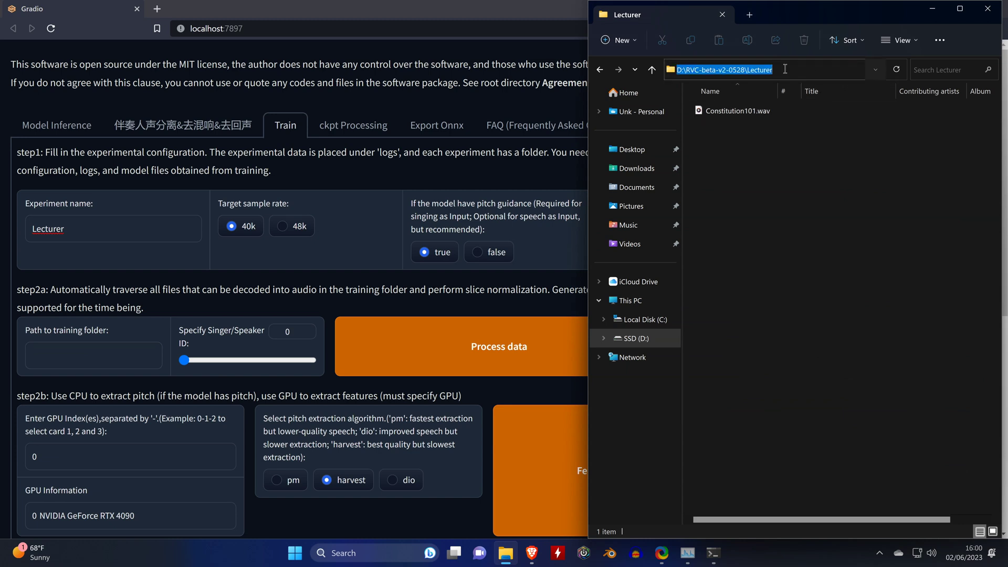
right_click(758, 72)
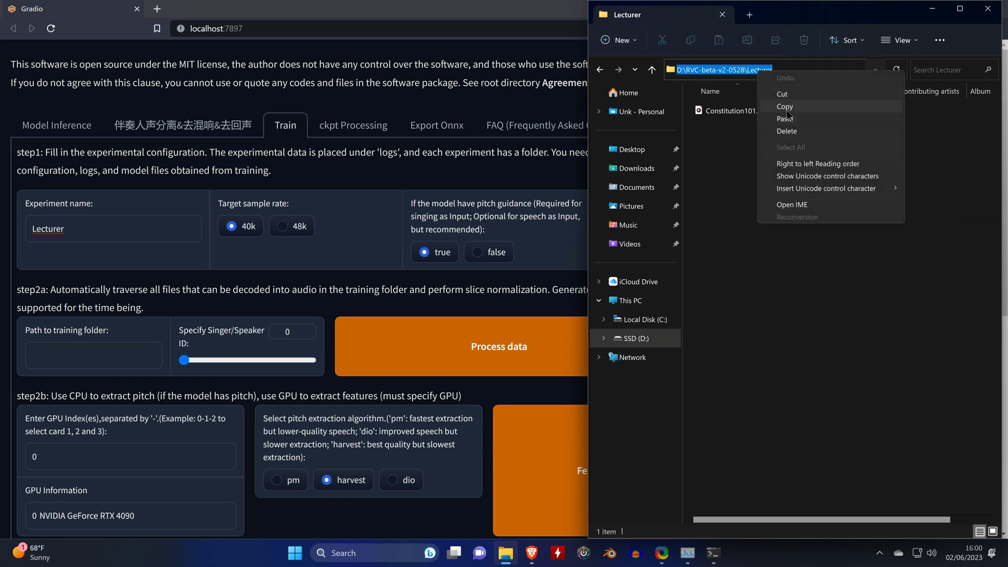
left_click(785, 107)
Step: Paste D:\RVC-beta-v2-0528\Lecturer into the Path to training folder field
left_click(87, 359)
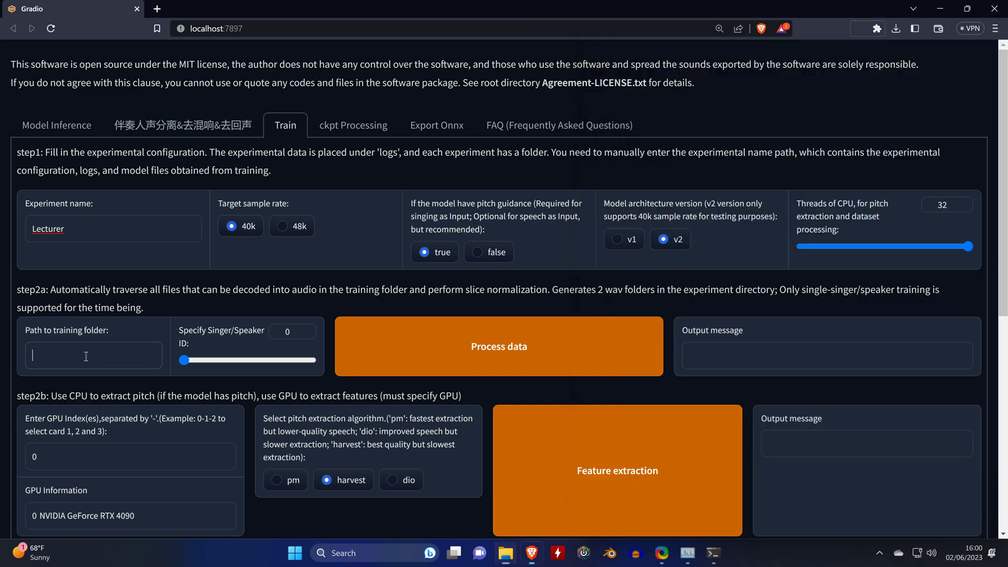
right_click(87, 360)
left_click(126, 230)
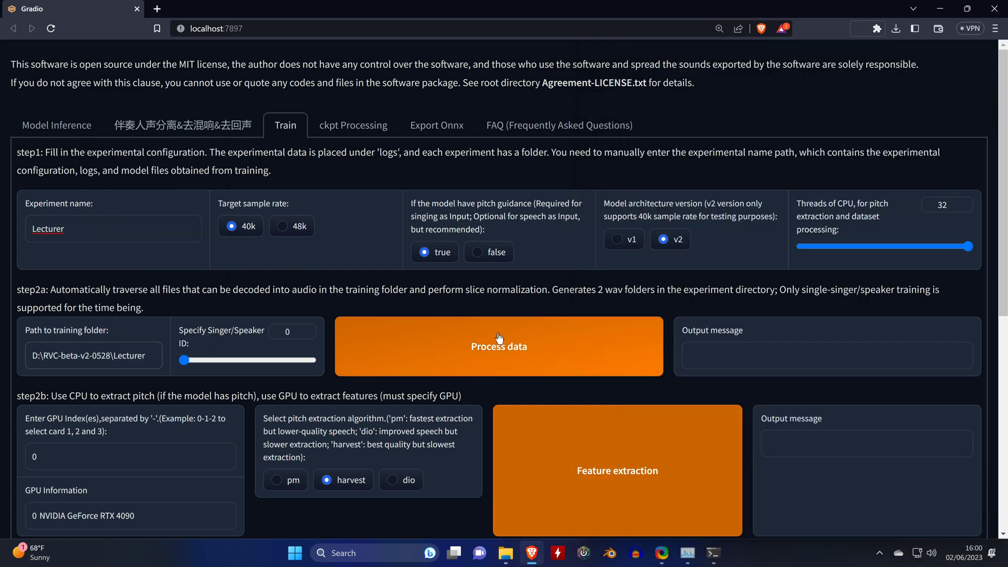
Step: Preprocess the Lecturer training audio until Constitution101.wav is sliced and the log shows 'end preprocess'
left_click(511, 347)
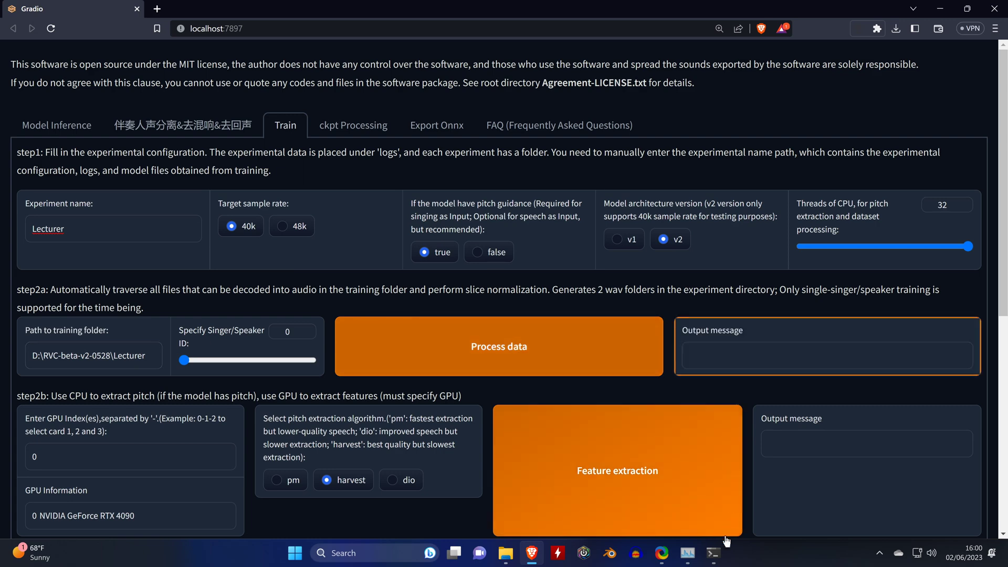
left_click(714, 548)
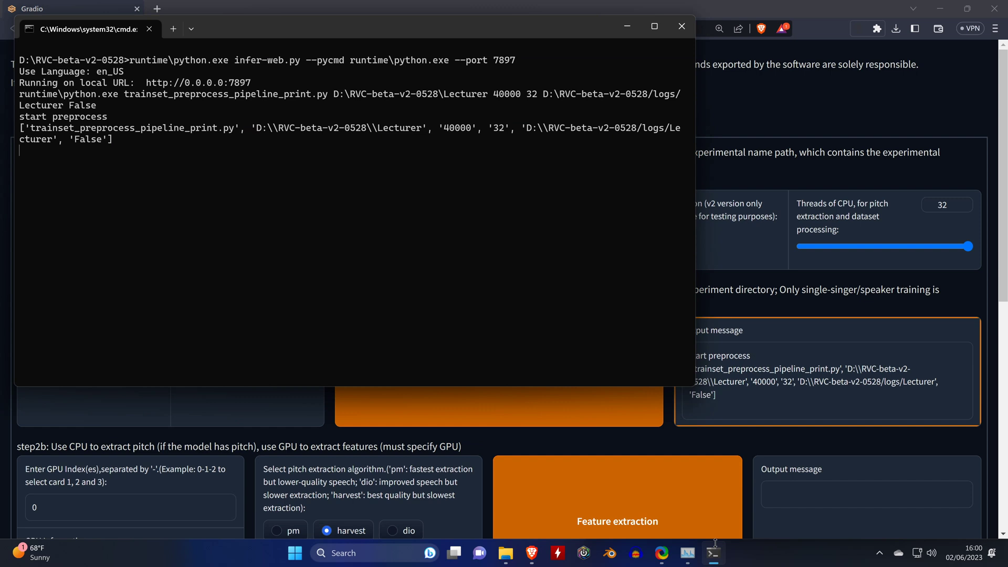
mouse_move(714, 548)
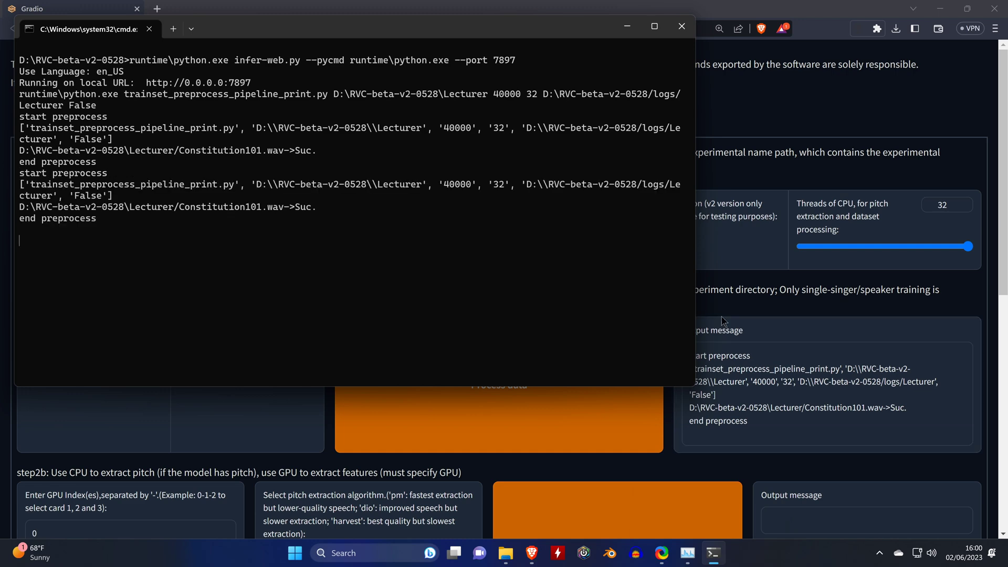
left_click(733, 297)
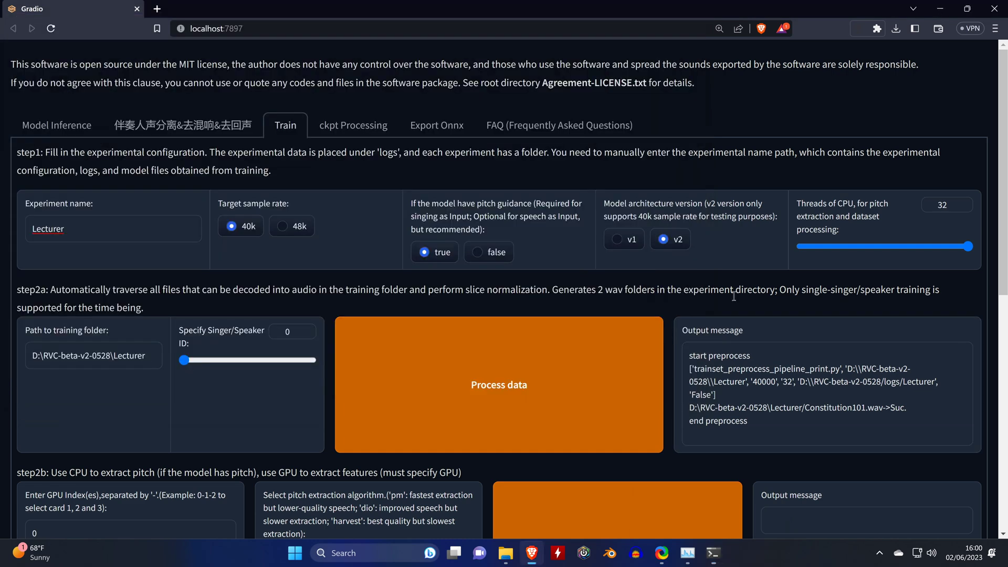
scroll(549, 278, "down", 1)
scroll(549, 278, "down", 2)
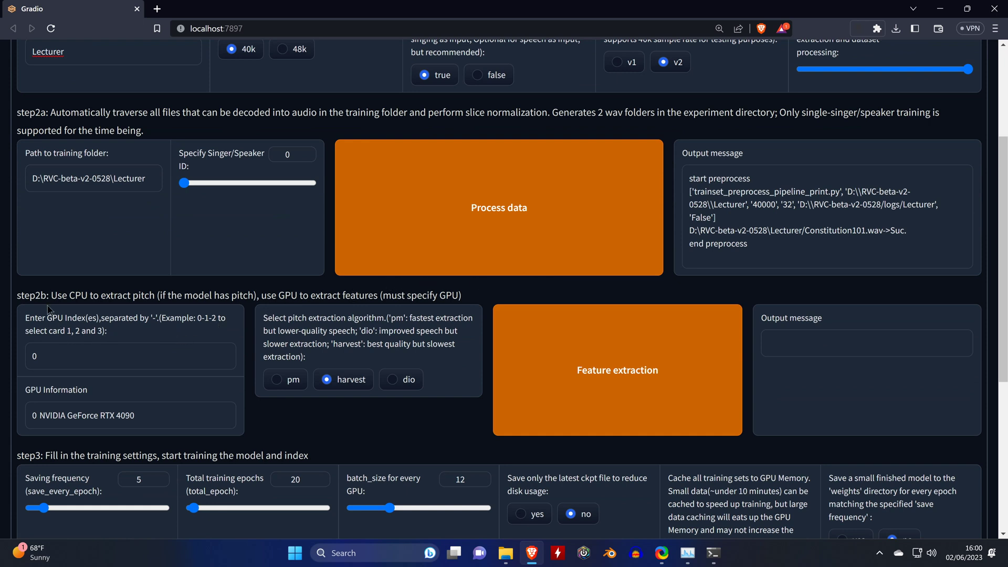
Step: Run harvest pitch and feature extraction on GPU 0 until all-feature-done for 159 files
left_click_drag(46, 295, 18, 293)
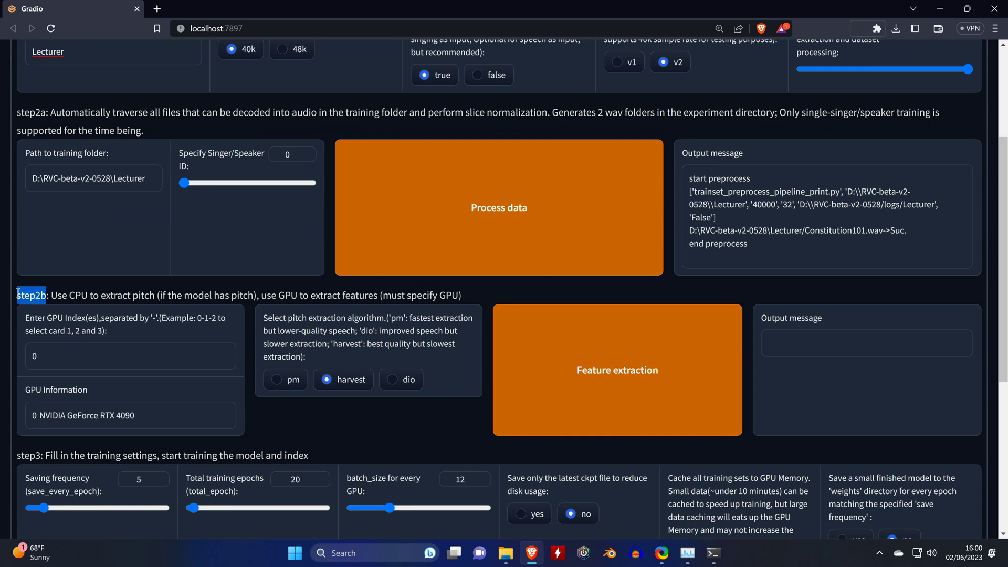
left_click(53, 295)
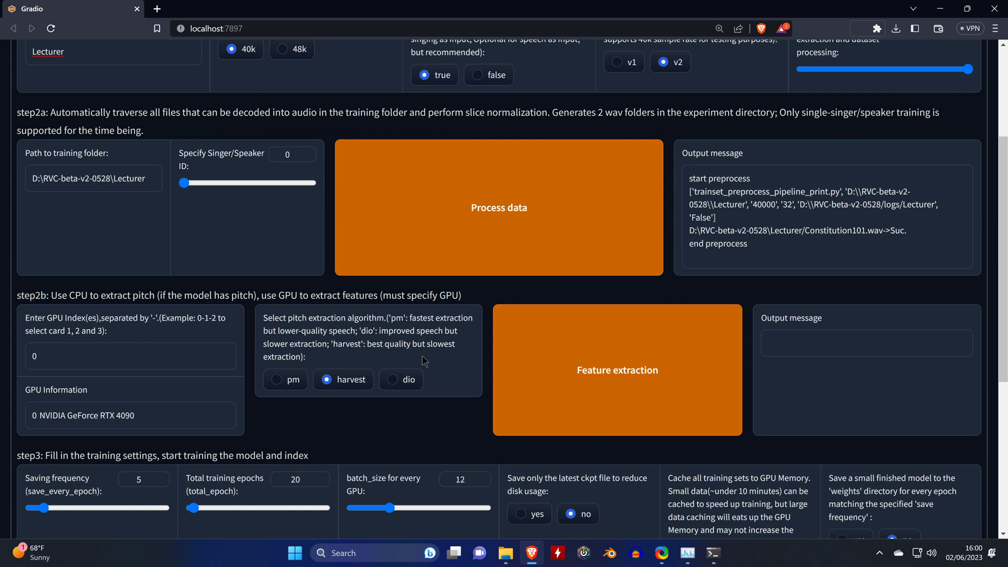
left_click(612, 370)
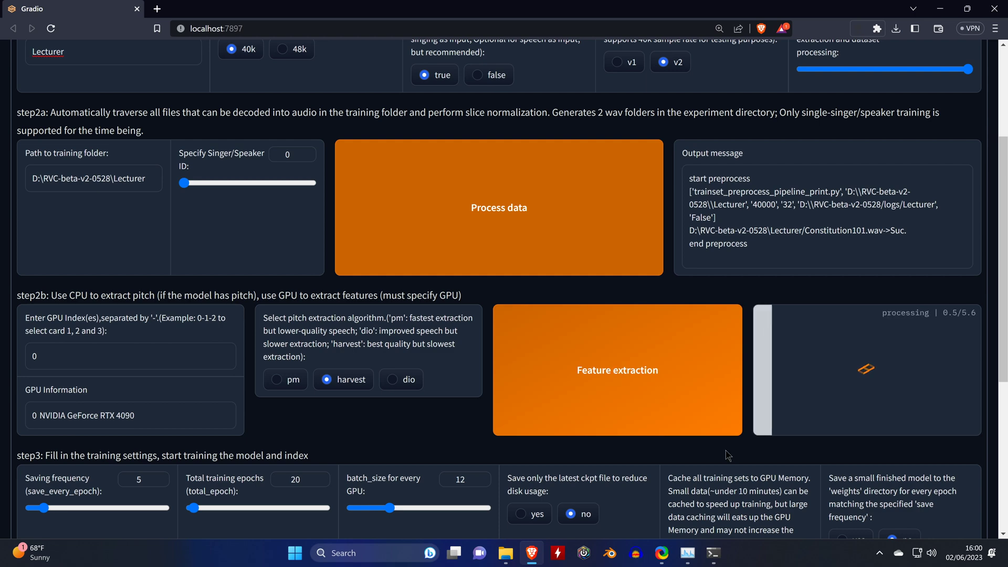
left_click(721, 559)
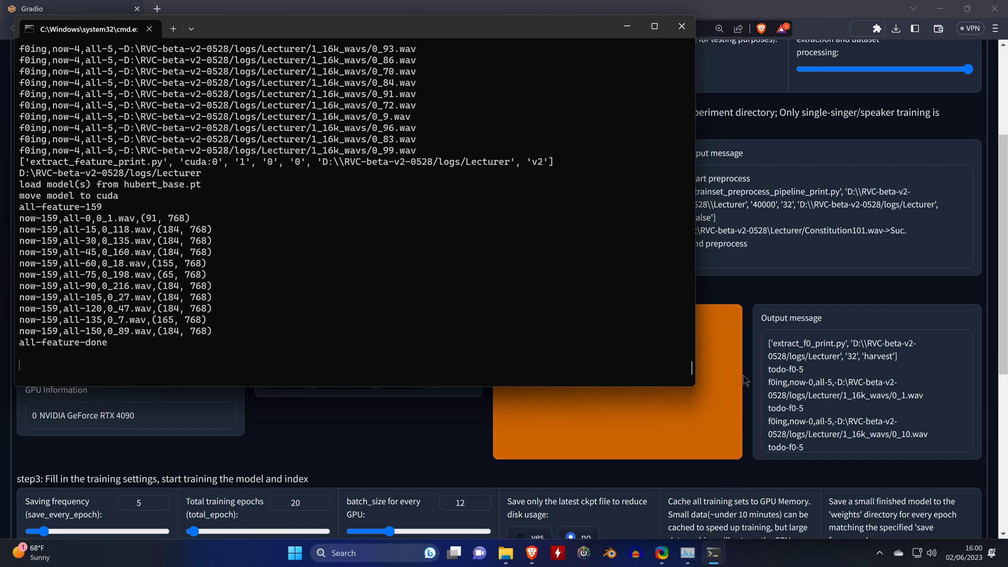
left_click(742, 294)
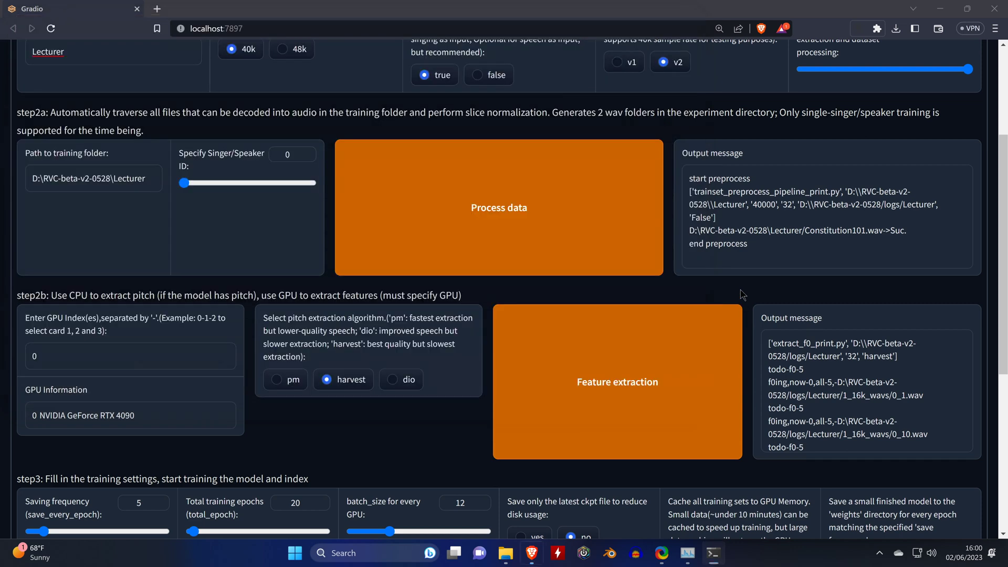
Step: Set saving frequency to 50 epochs, total training epochs to 300, and save only the latest checkpoint
scroll(742, 294, "down", 1)
scroll(742, 296, "down", 5)
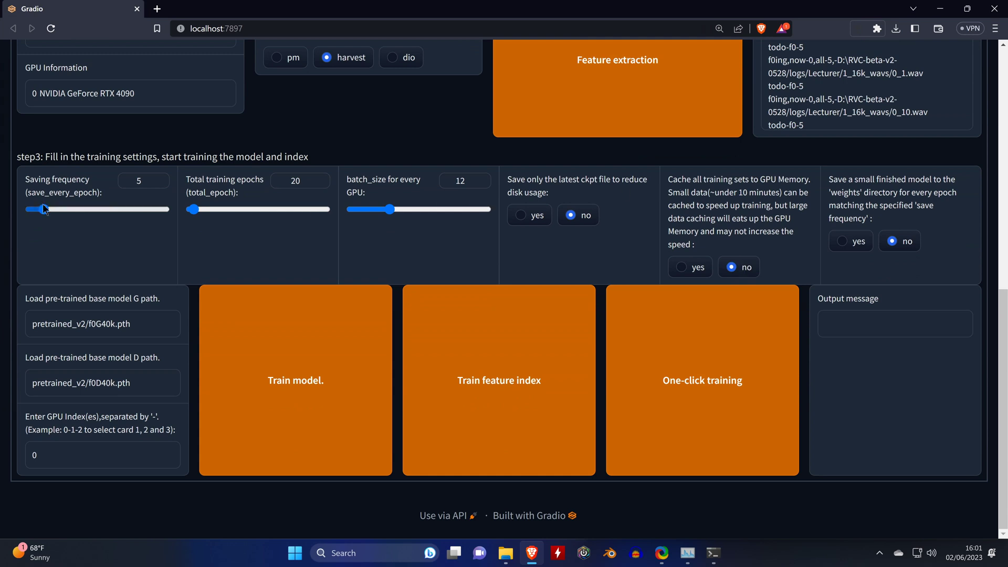
left_click_drag(44, 209, 232, 209)
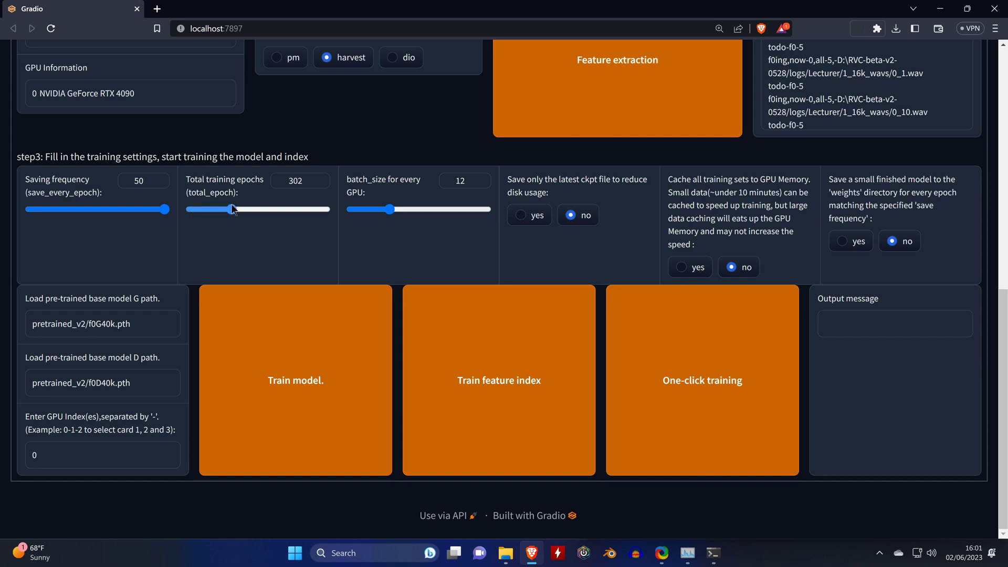
left_click(320, 184)
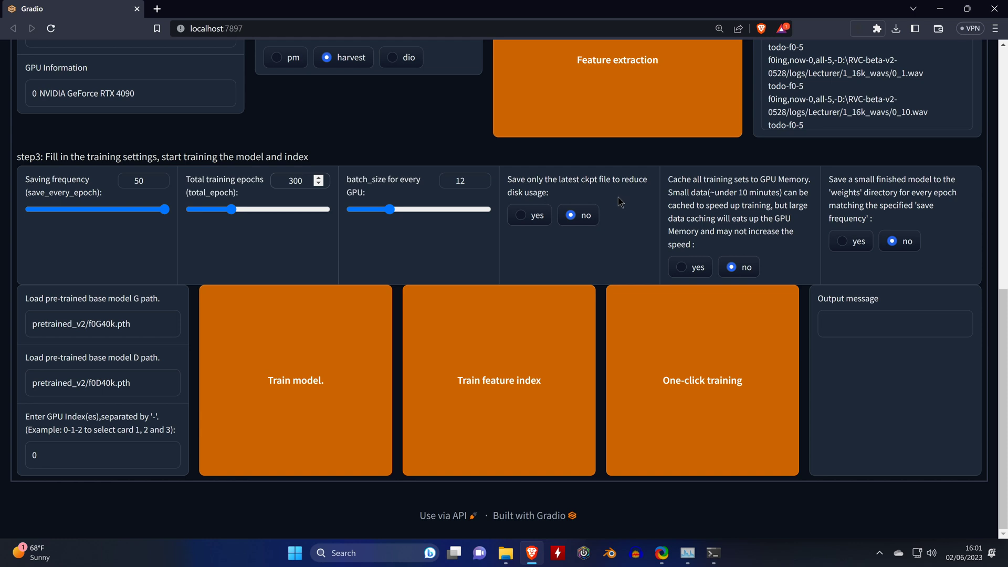
left_click(522, 216)
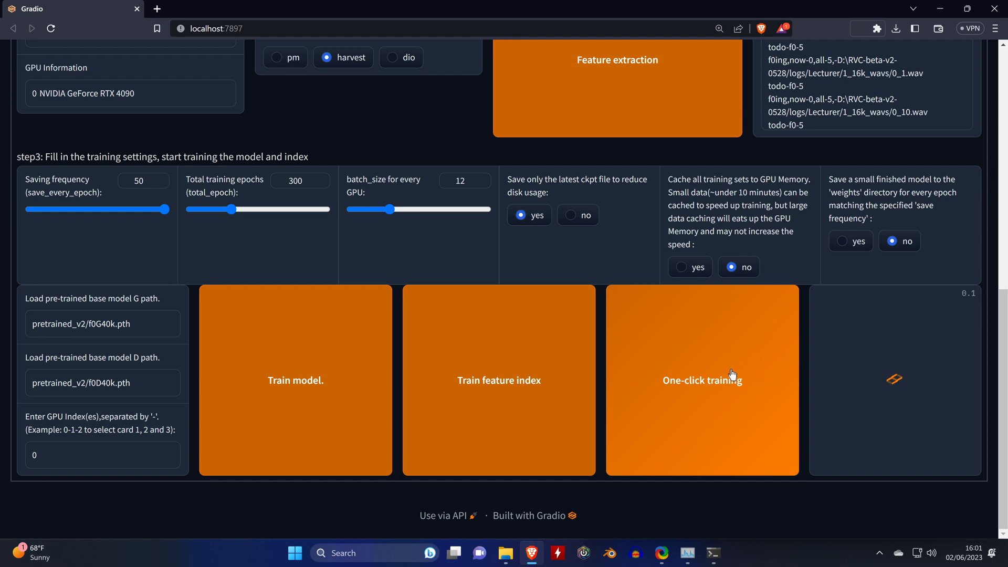
Step: Let training finish at epoch 300, then build the added_IVF646_Flat_nprobe_1_Lecturer_v2.index feature index
left_click(711, 560)
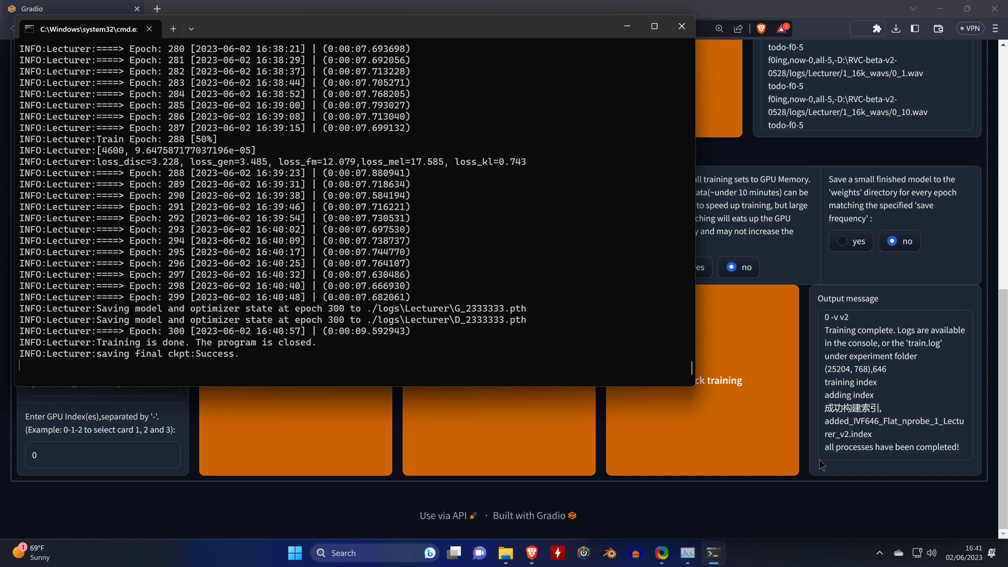
left_click(711, 519)
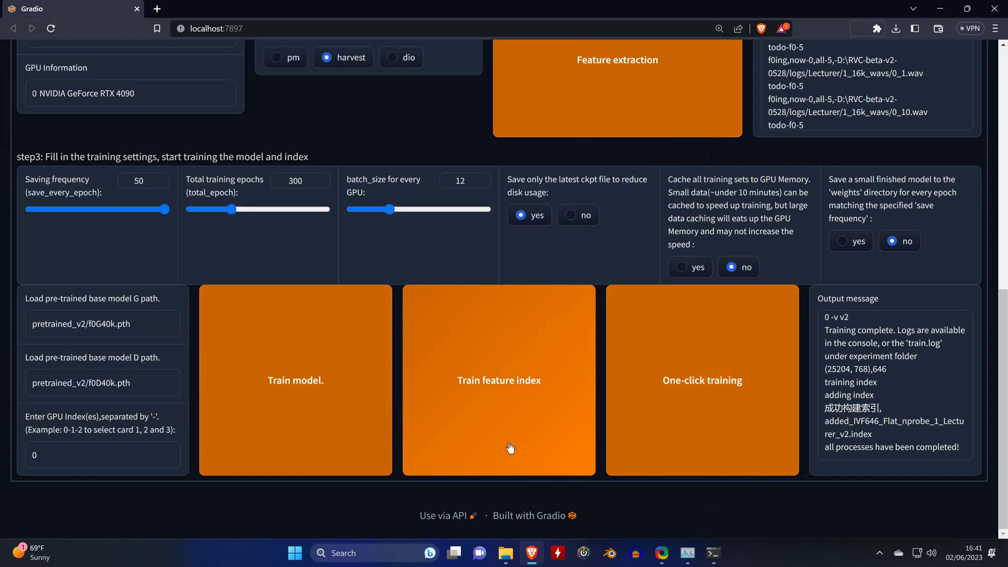
left_click(514, 348)
left_click(718, 555)
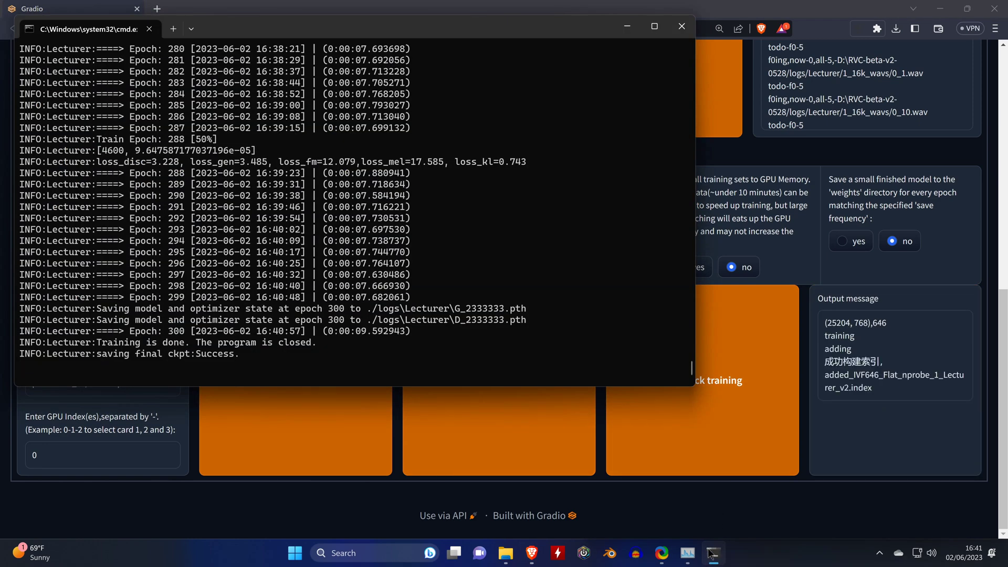
Step: Check the 52.6 MB Lecturer.pth model in the RVC-beta-v2-0528 weights folder, then return to WebUI
left_click(505, 553)
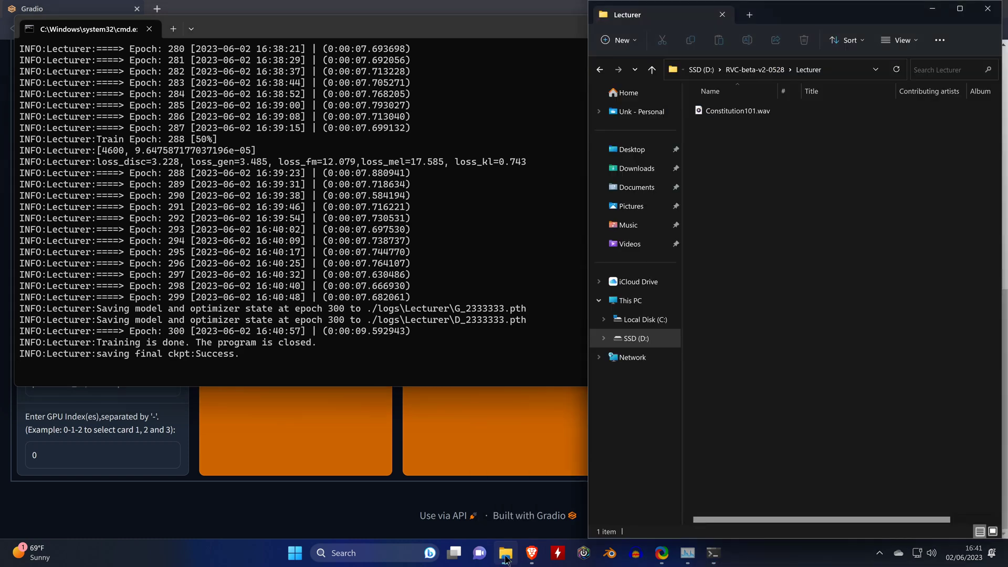
left_click(754, 69)
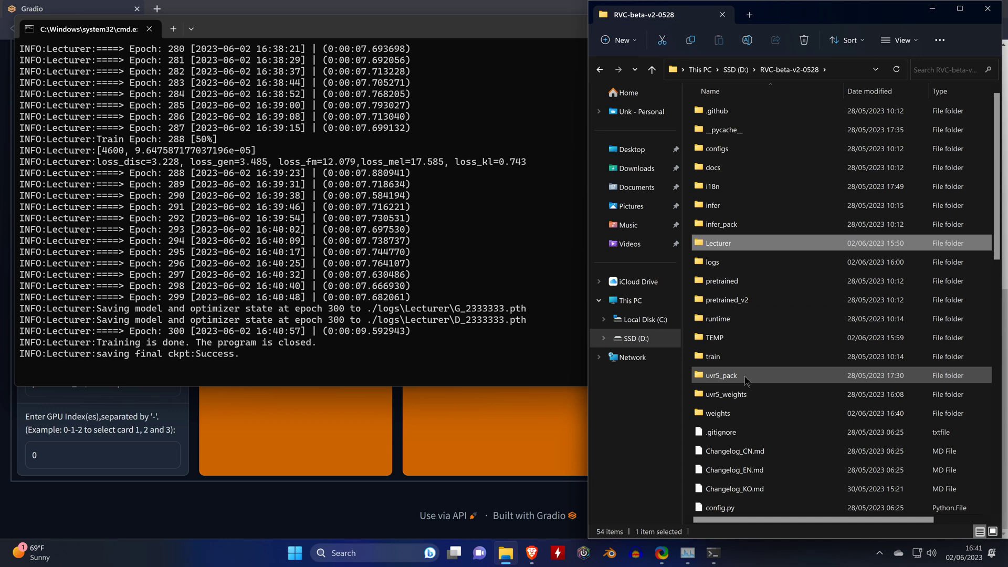
double_click(734, 415)
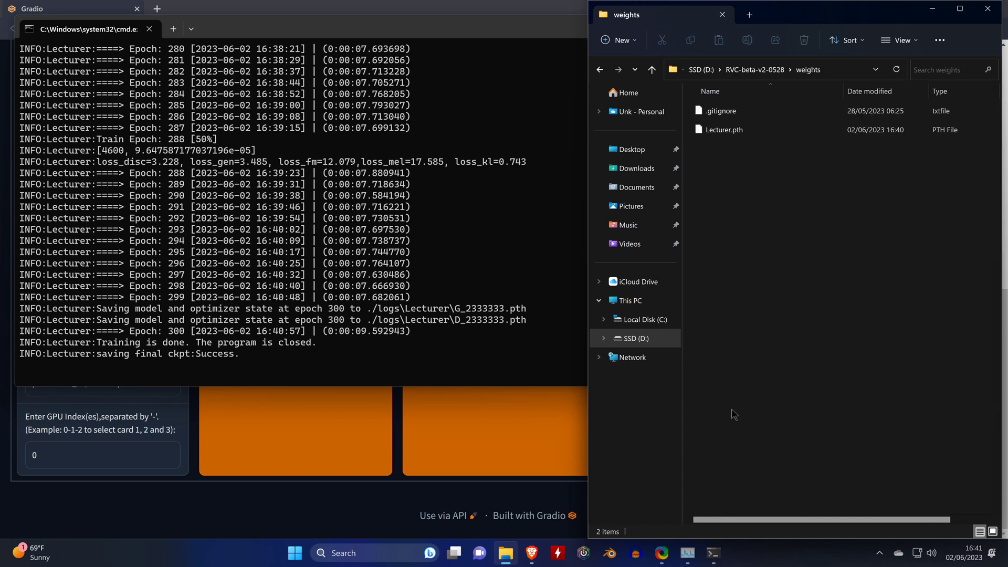
left_click(732, 131)
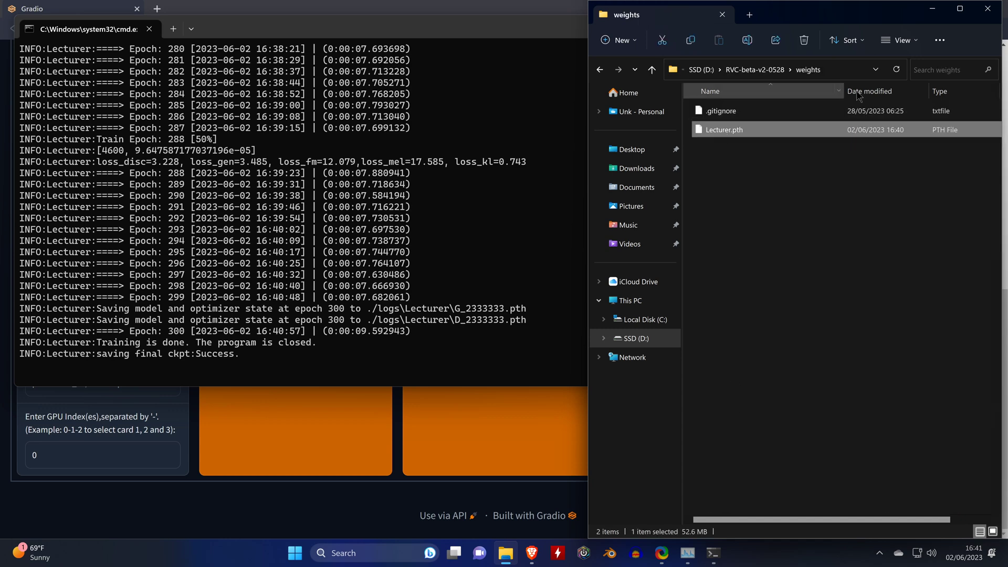
left_click_drag(843, 90, 790, 89)
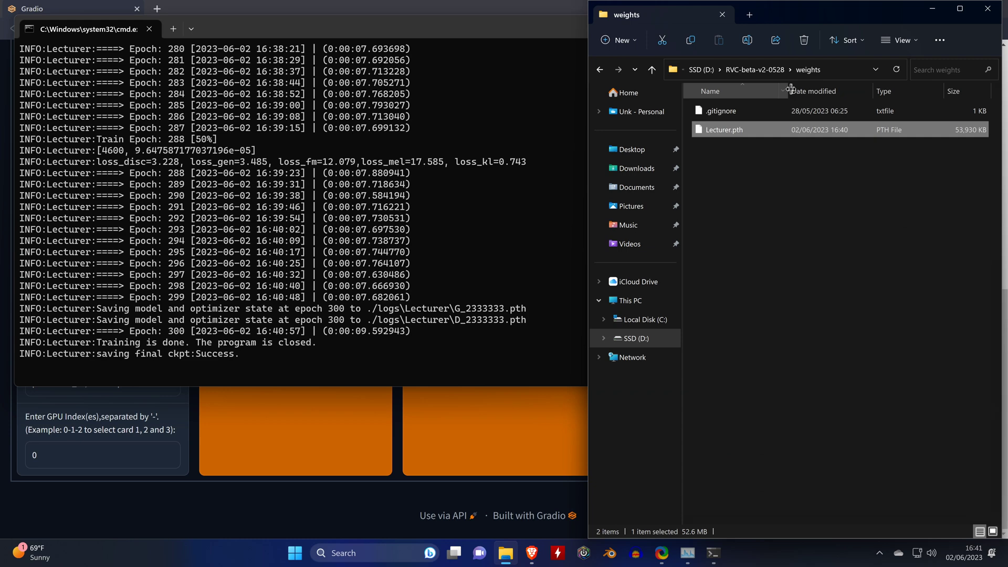
left_click(764, 197)
left_click(330, 524)
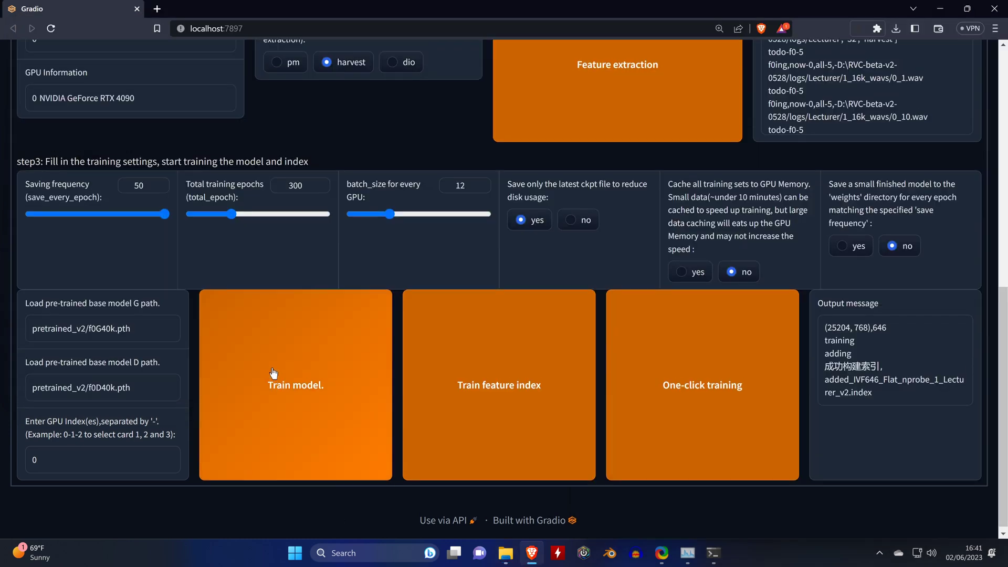
Step: Close the RVC WebUI browser tab and its training console window
scroll(275, 378, "up", 10)
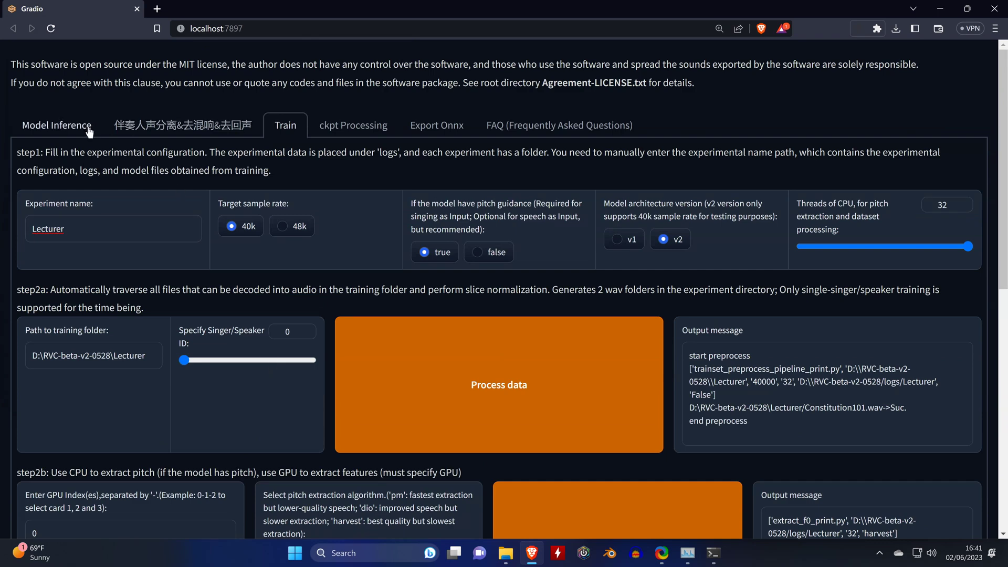
left_click(89, 131)
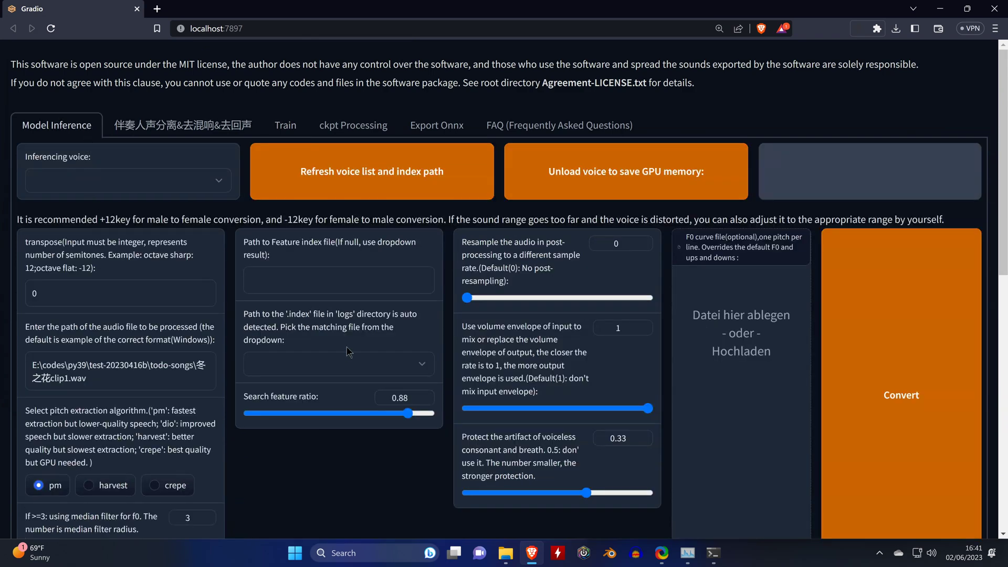
left_click(137, 9)
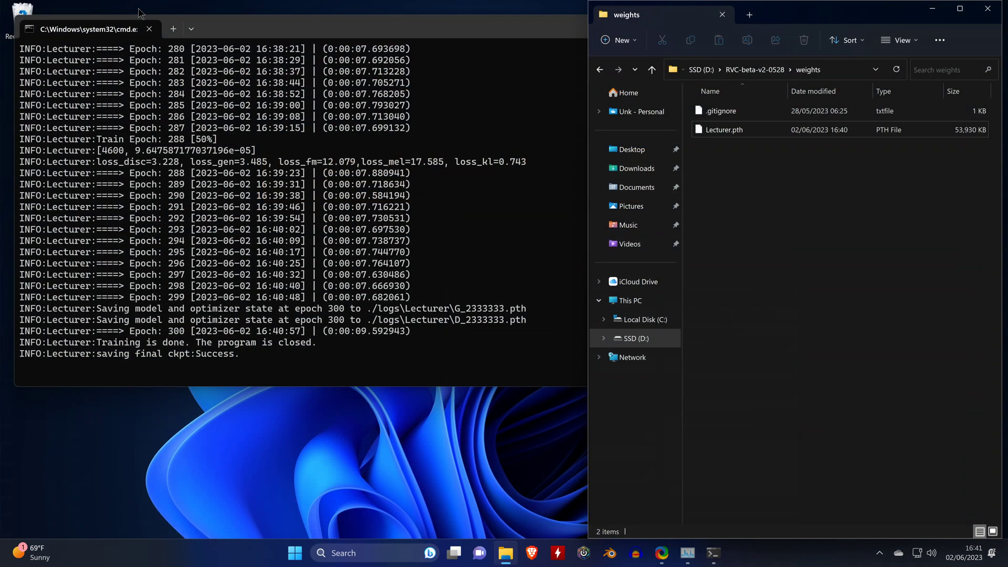
left_click(138, 22)
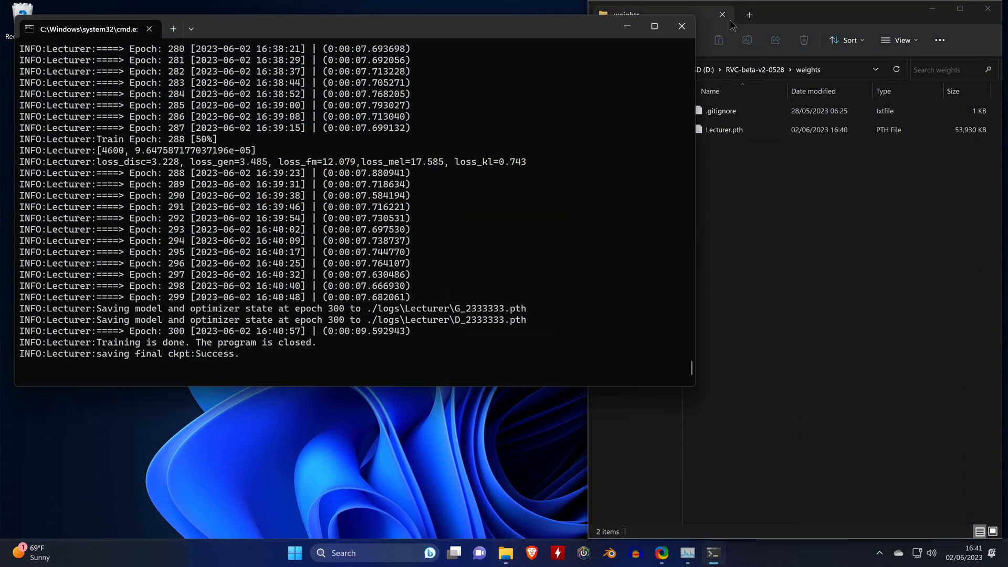
left_click(682, 27)
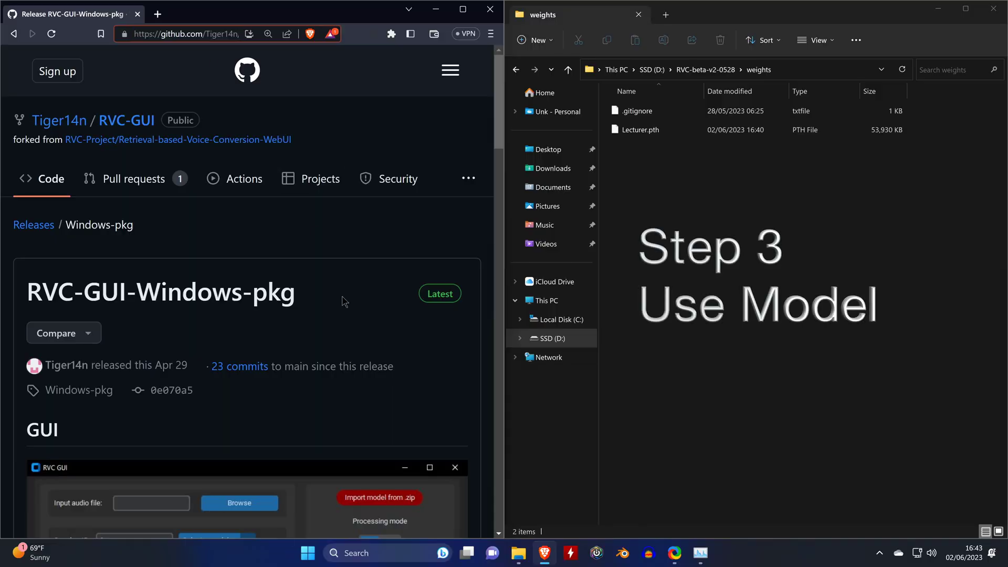
Step: Download RVC-GUI-pkg-20220525-mp3fix.zip from the GitHub release page to the SSD (D:) drive
scroll(342, 299, "down", 5)
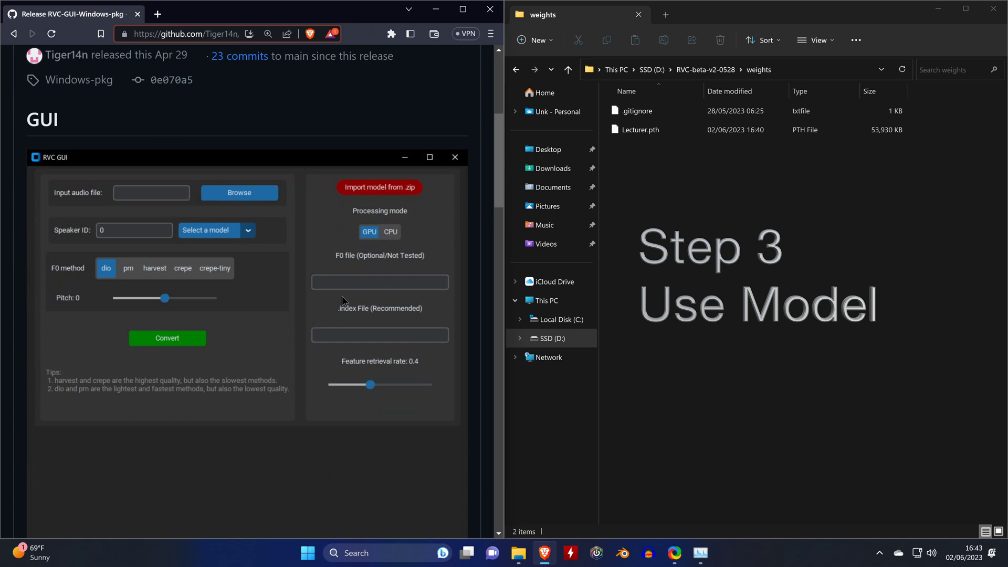
scroll(342, 301, "down", 7)
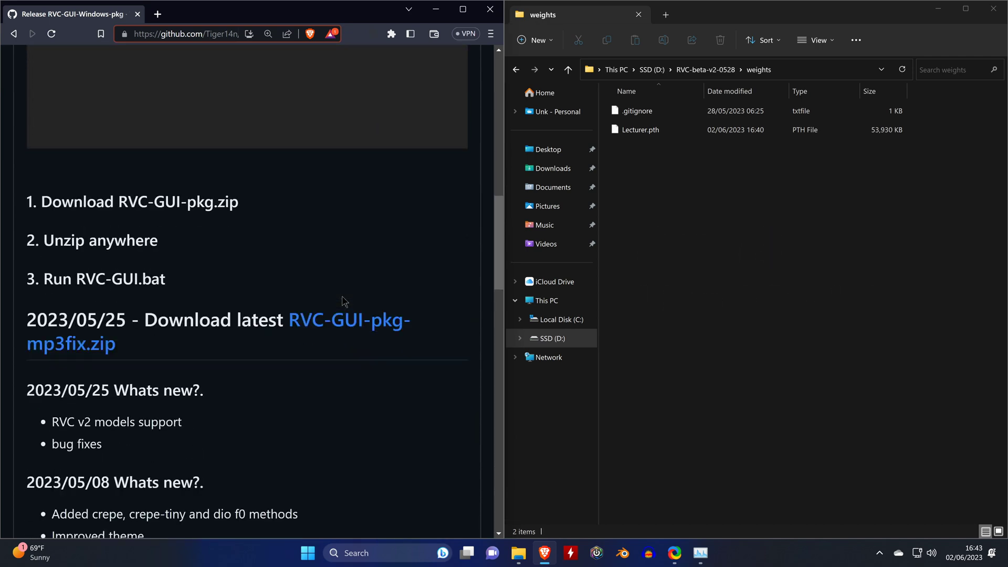
scroll(342, 300, "down", 2)
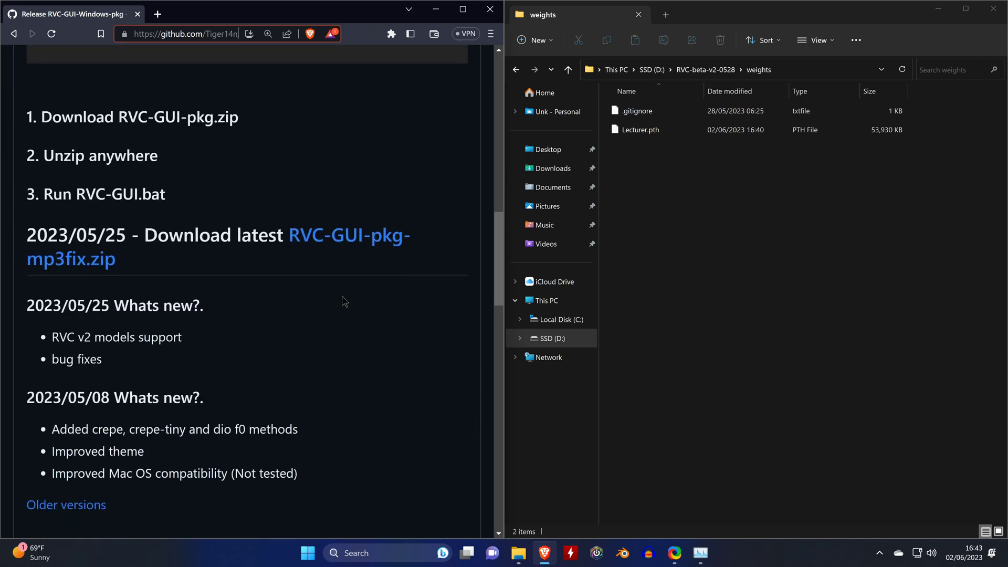
left_click(340, 242)
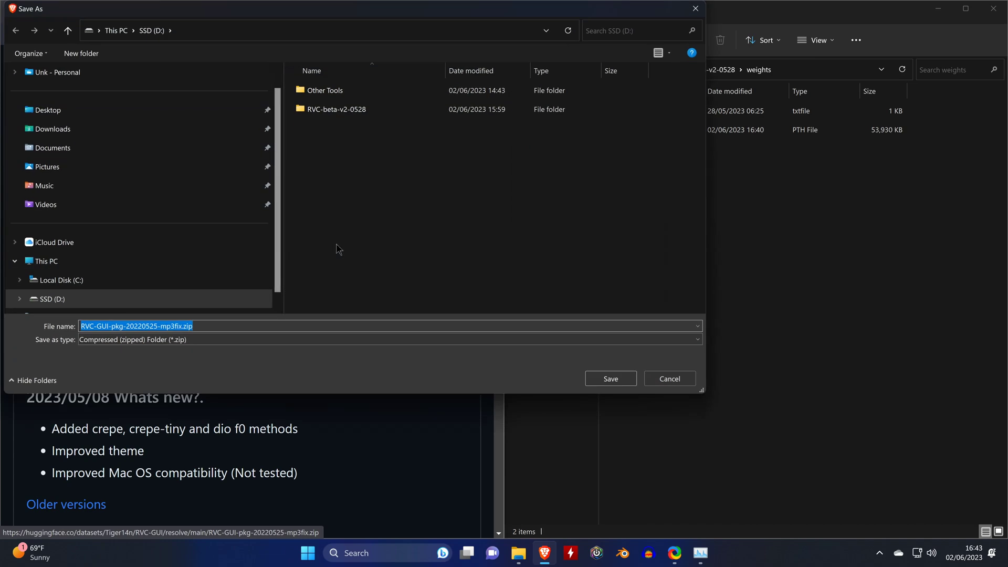
left_click(589, 385)
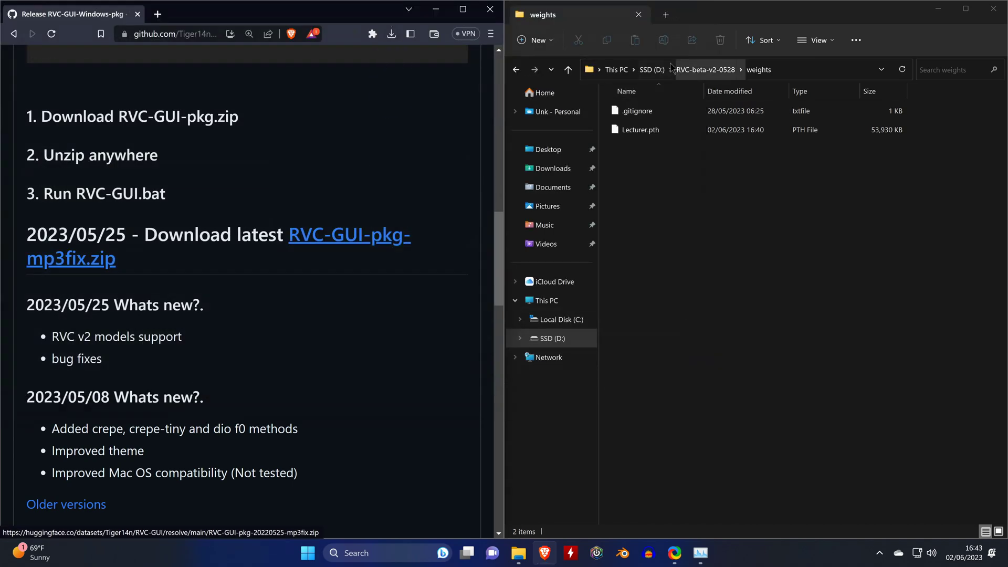
Step: Extract RVC-GUI-pkg-20220525-mp3fix.zip on SSD (D:) into a folder of the same name
left_click(652, 69)
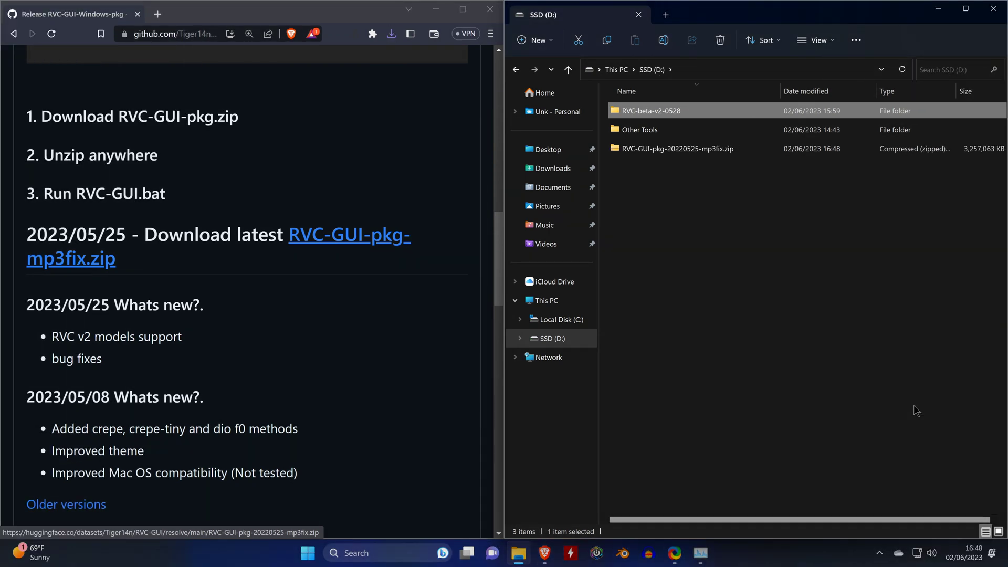
right_click(675, 152)
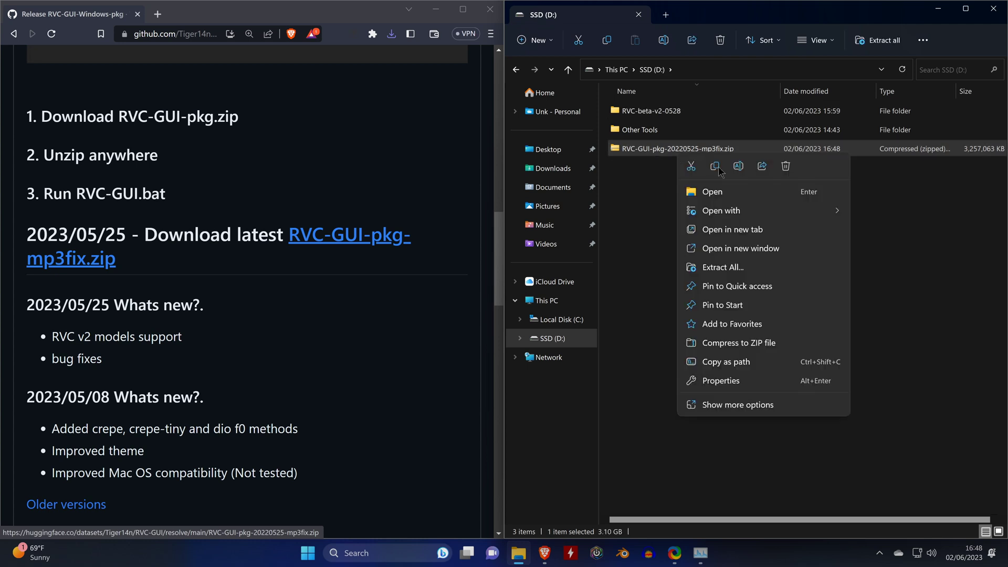
mouse_move(754, 214)
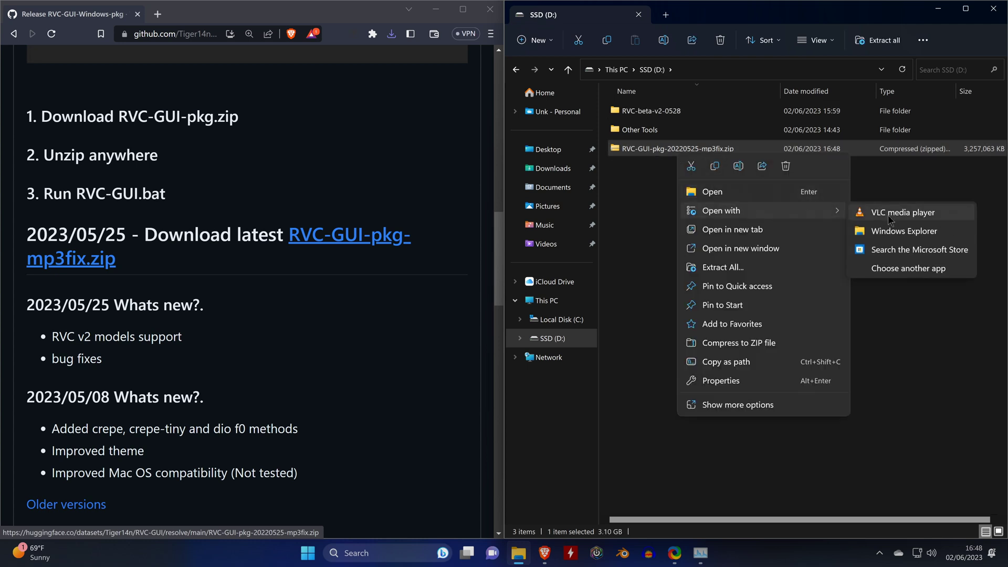
left_click(759, 275)
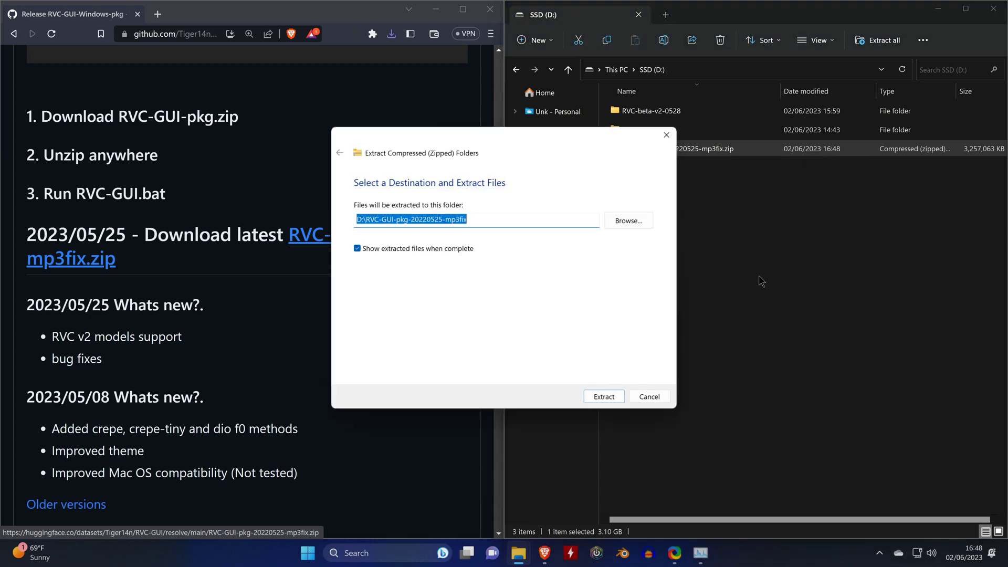
left_click(496, 224)
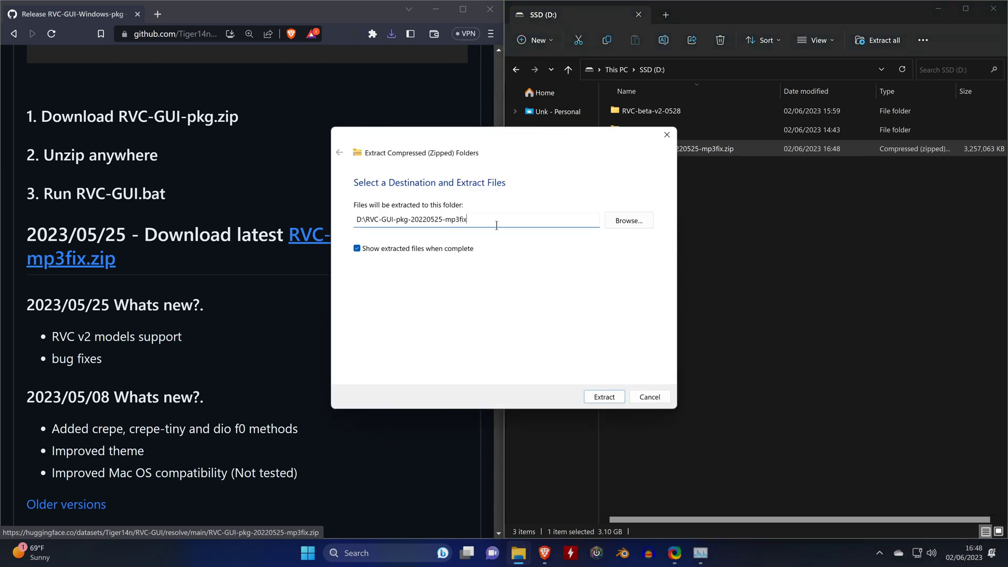
left_click(602, 397)
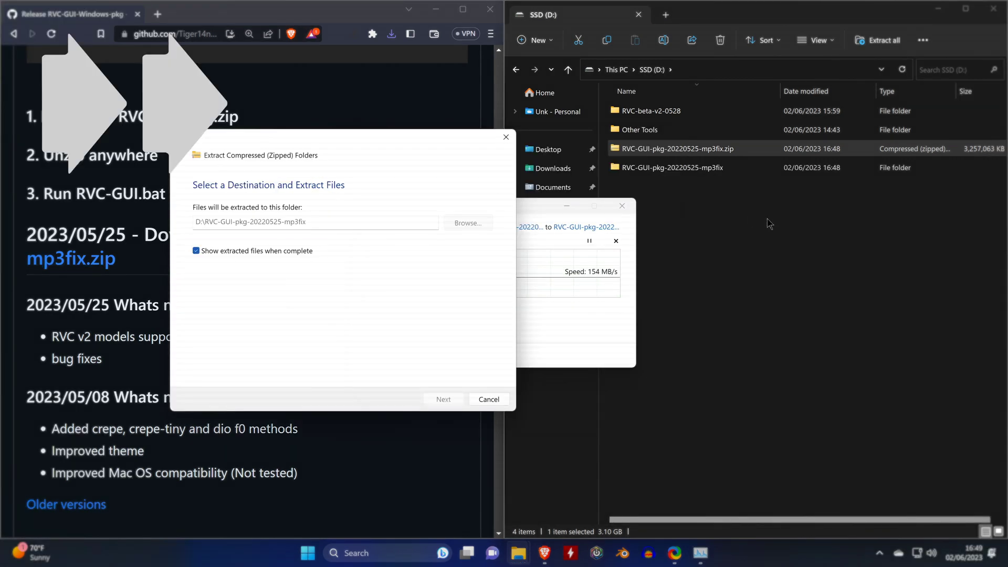
left_click_drag(547, 208, 367, 180)
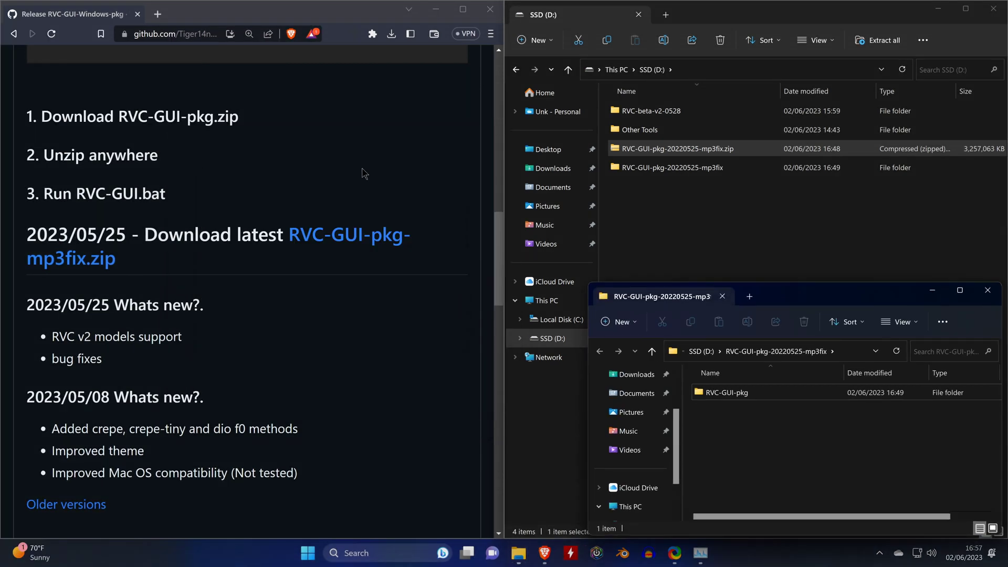
Step: Close the extra Explorer window and delete the downloaded zip from SSD (D:)
left_click(983, 295)
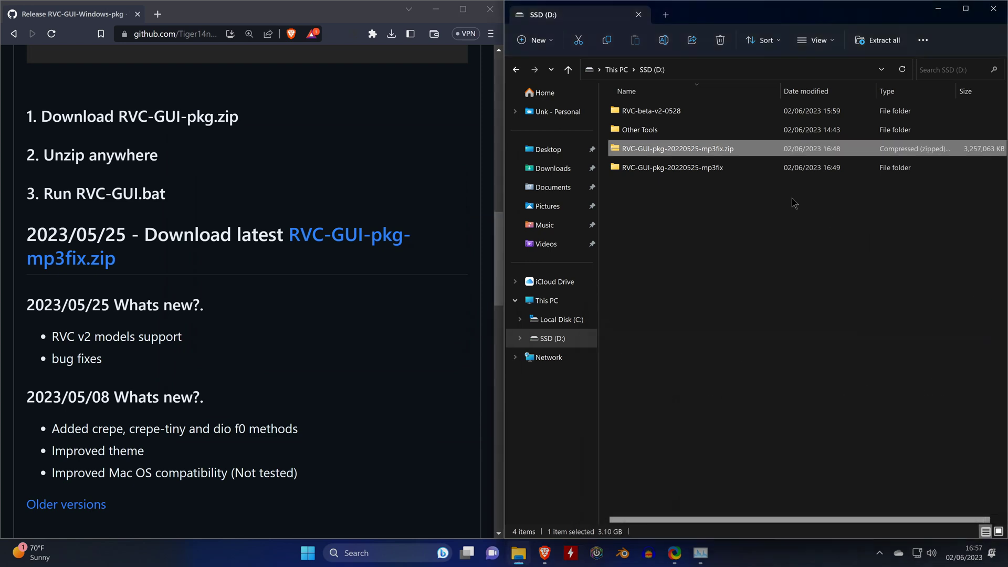
right_click(700, 150)
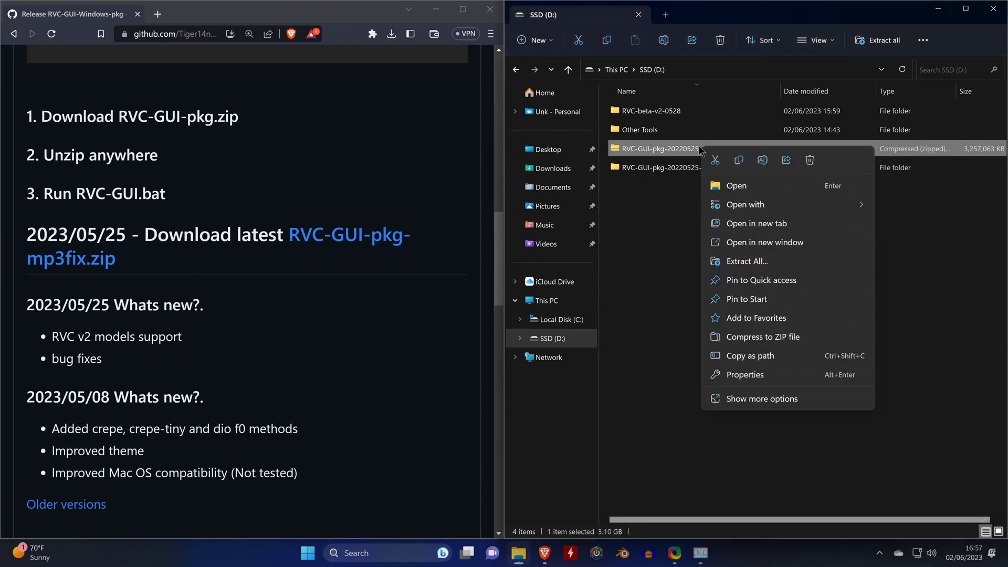
left_click(809, 161)
Step: Launch RVC-GUI.bat from RVC-GUI-pkg-20220525-mp3fix\RVC-GUI-pkg, allowing it past the Windows protection warning
double_click(690, 153)
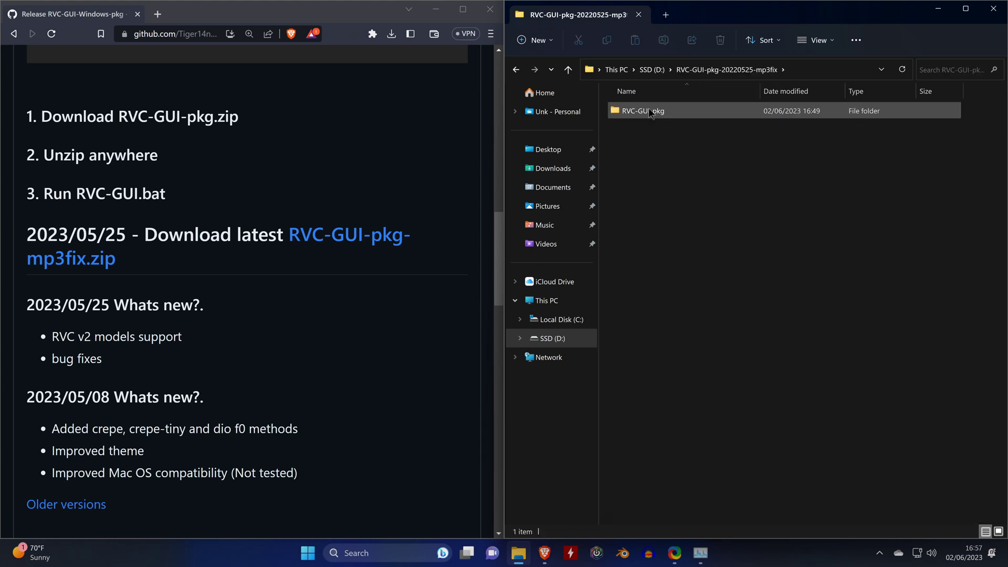
double_click(648, 111)
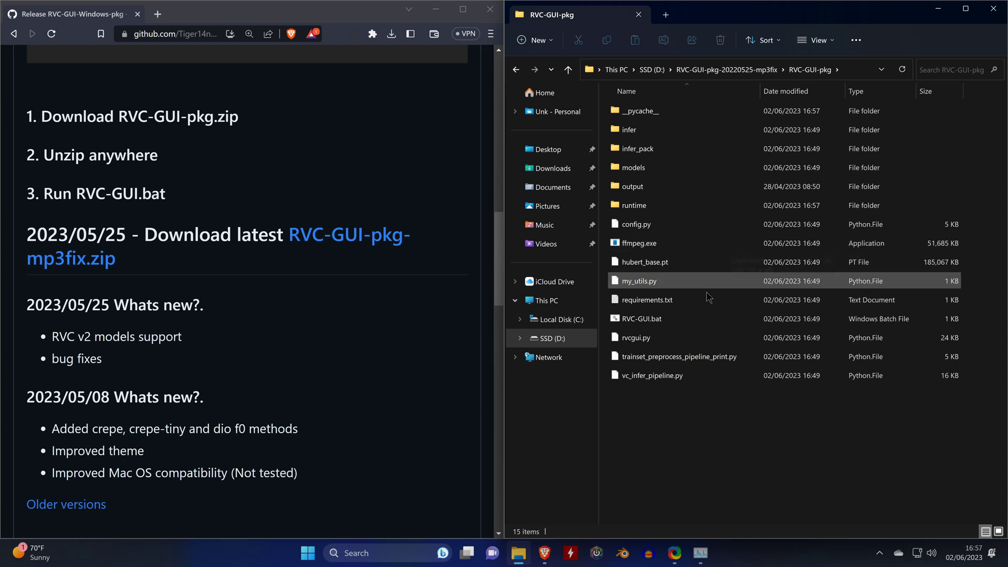
double_click(672, 324)
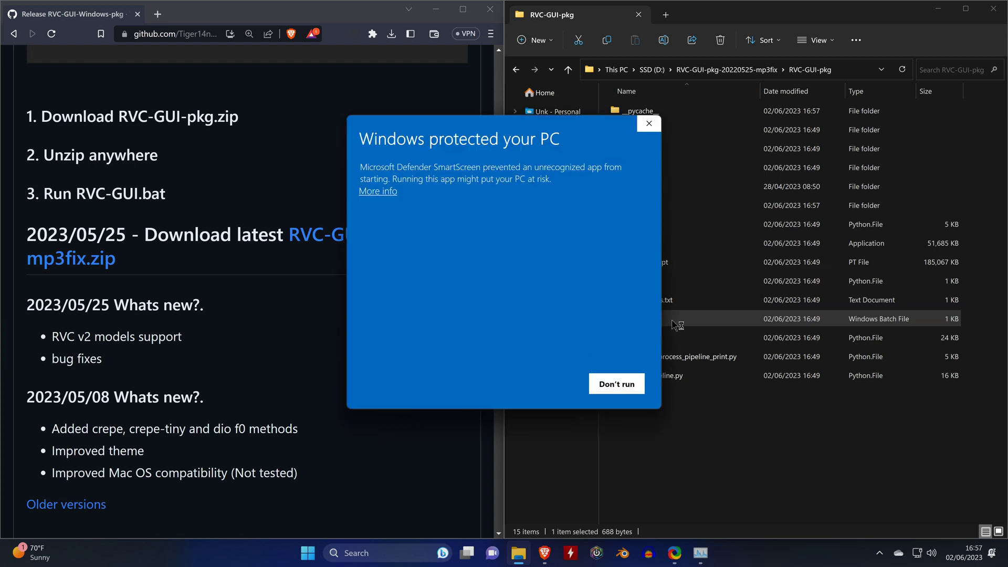
left_click(378, 192)
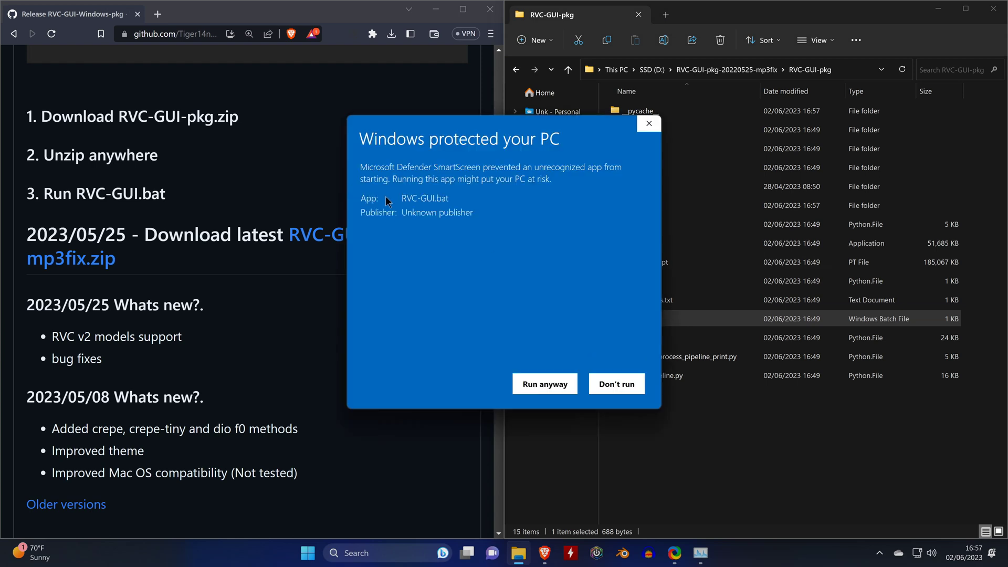
left_click(539, 386)
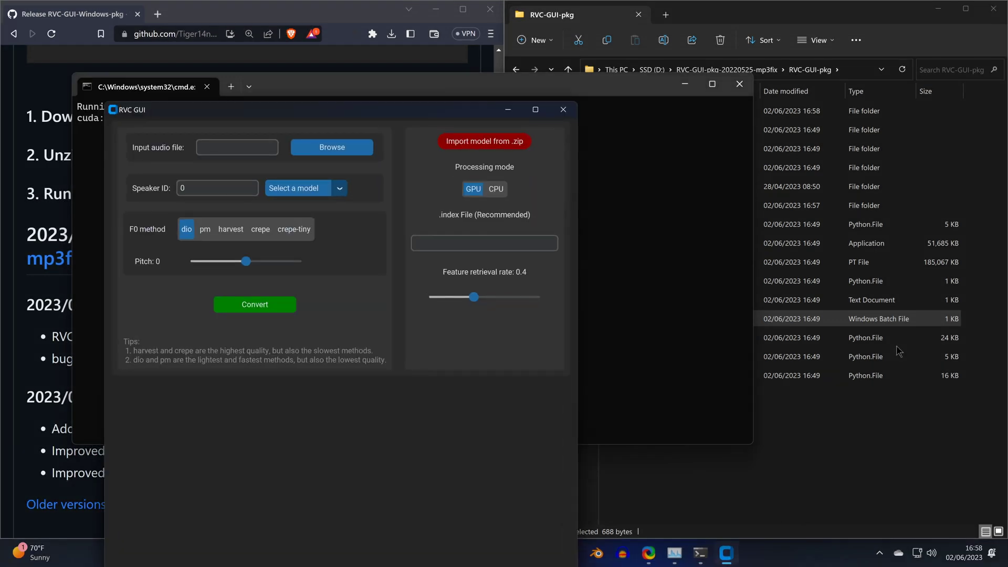
Step: Move the RVC GUI window up and right, then bring the RVC-GUI-pkg Explorer window forward
left_click_drag(459, 114, 566, 43)
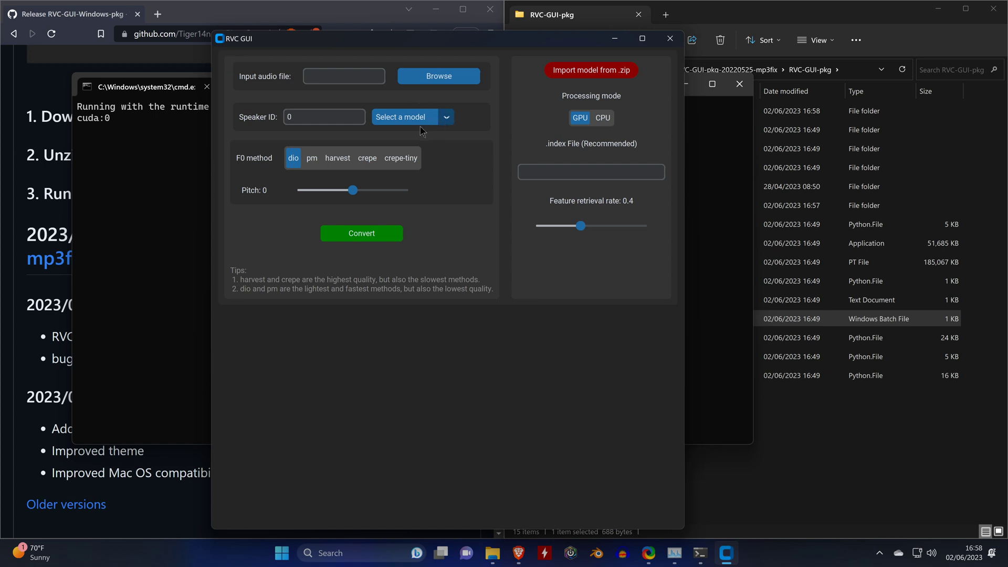
left_click(839, 20)
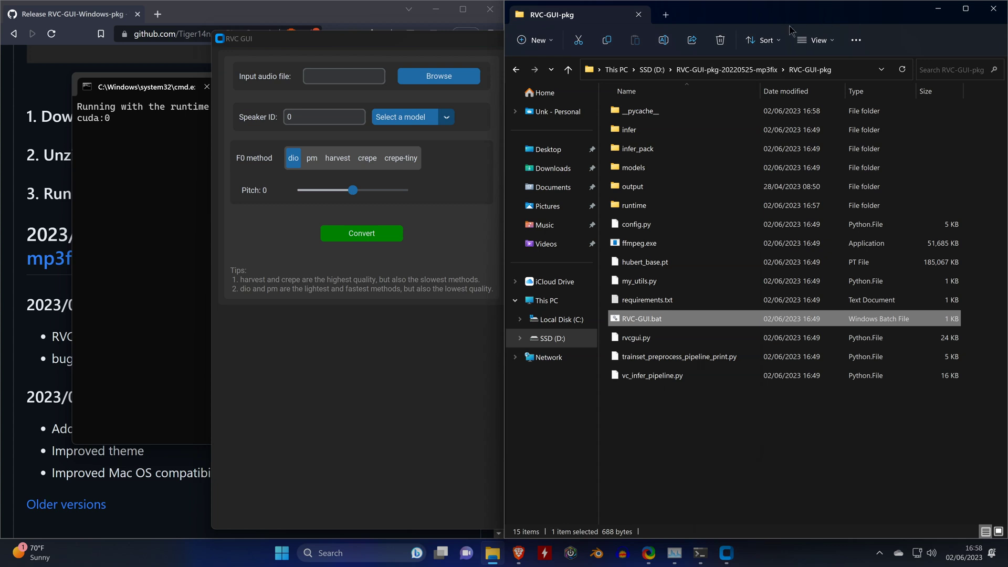
Step: Copy Lecturer.pth from the RVC-beta-v2-0528 weights folder on SSD (D:)
left_click(727, 69)
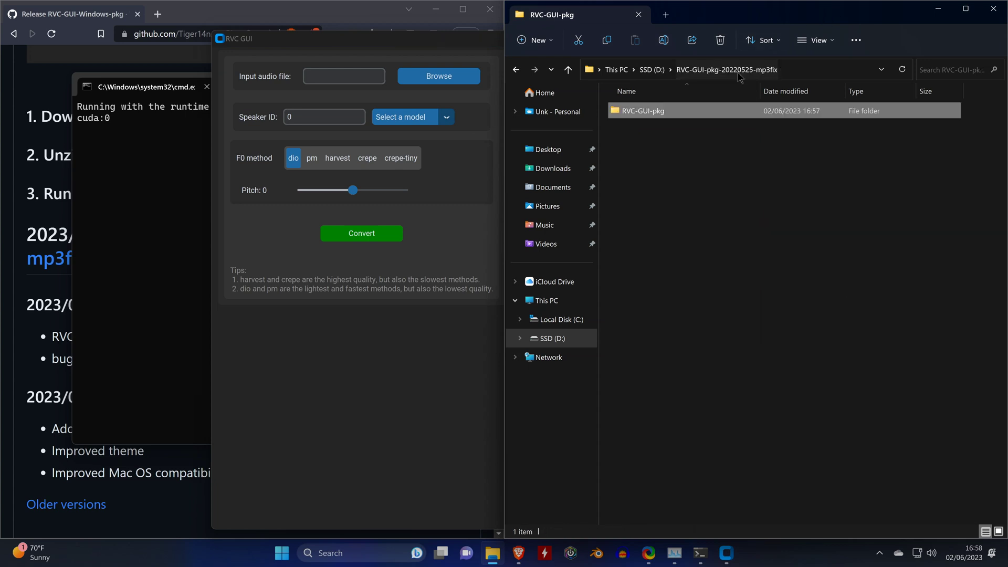
left_click(651, 69)
double_click(645, 132)
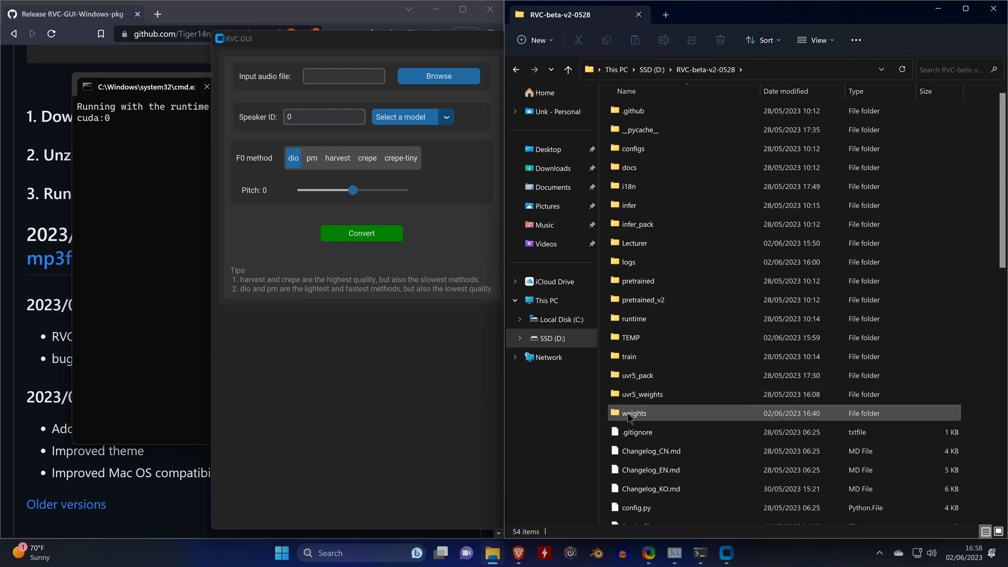
double_click(634, 413)
right_click(645, 135)
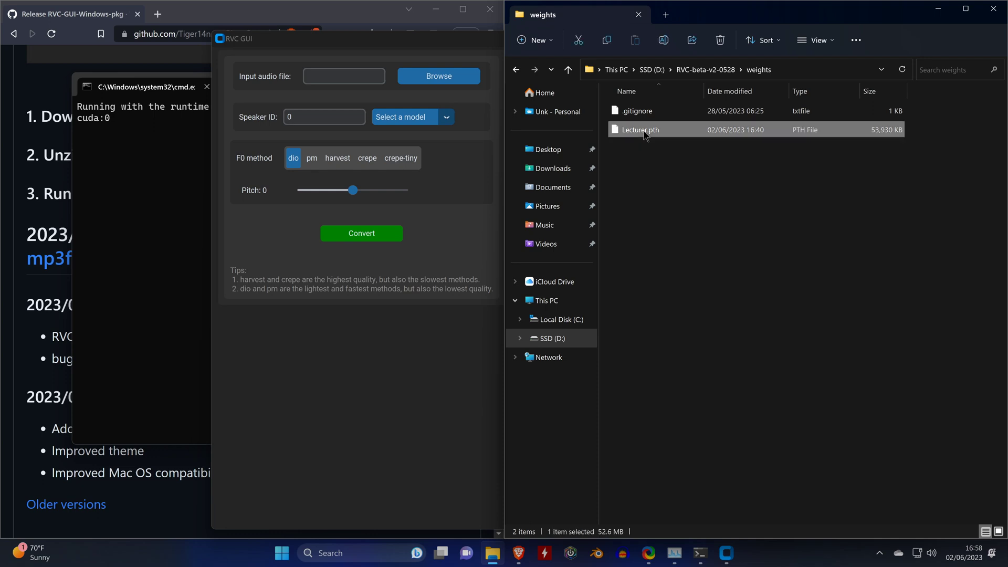
left_click(680, 148)
Step: Paste Lecturer.pth into the RVC-GUI-pkg models folder
left_click(651, 70)
double_click(651, 112)
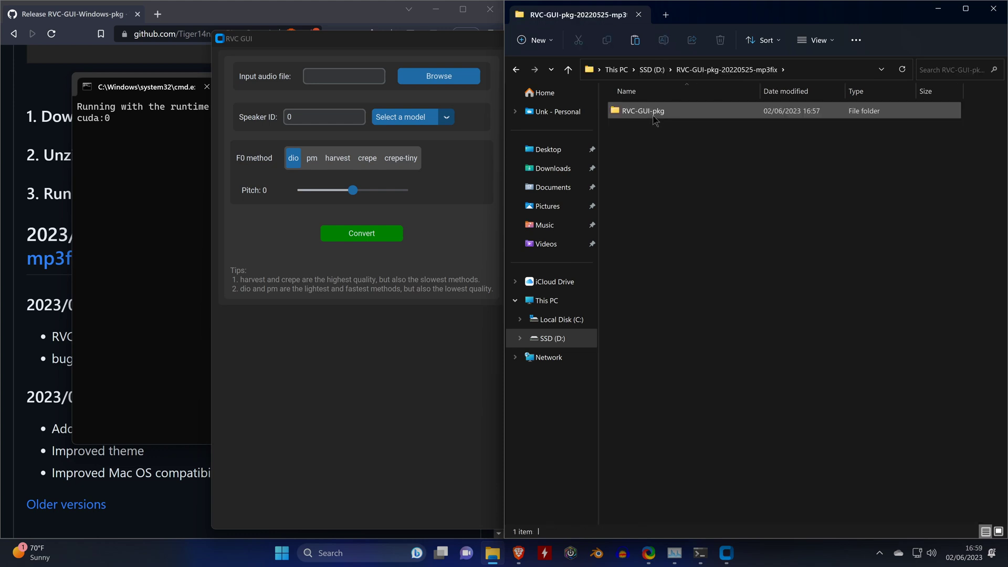
double_click(653, 113)
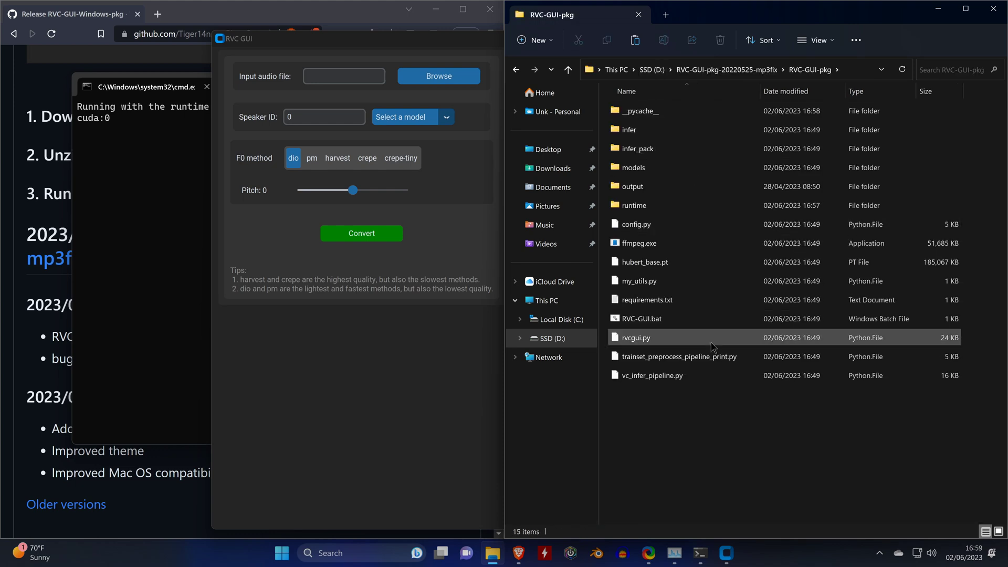
double_click(641, 168)
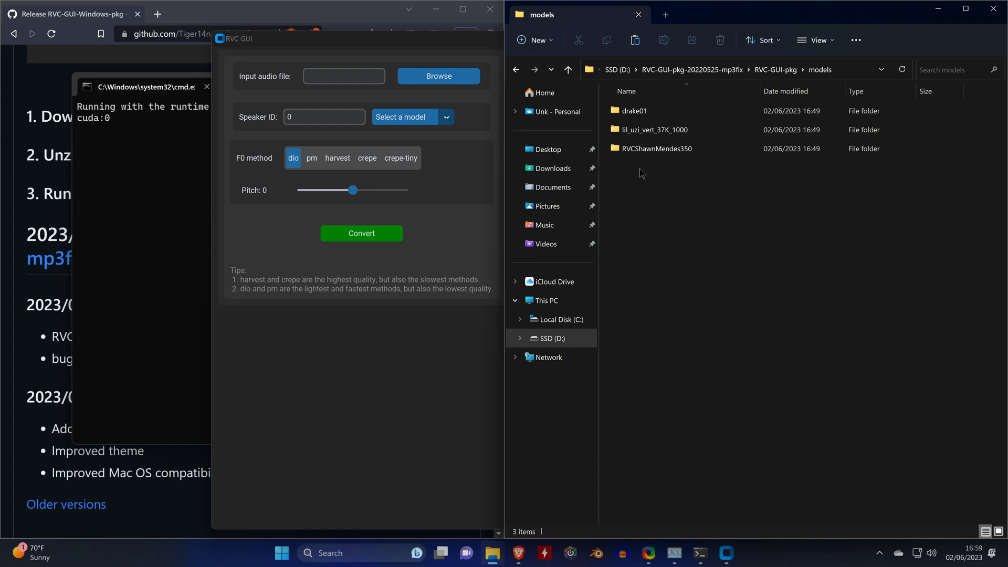
right_click(644, 193)
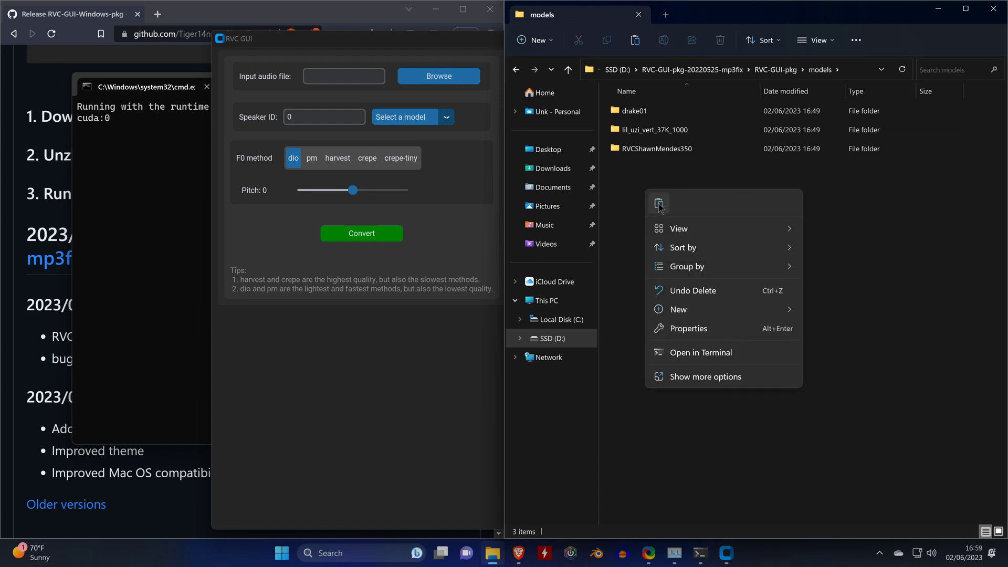
left_click(659, 205)
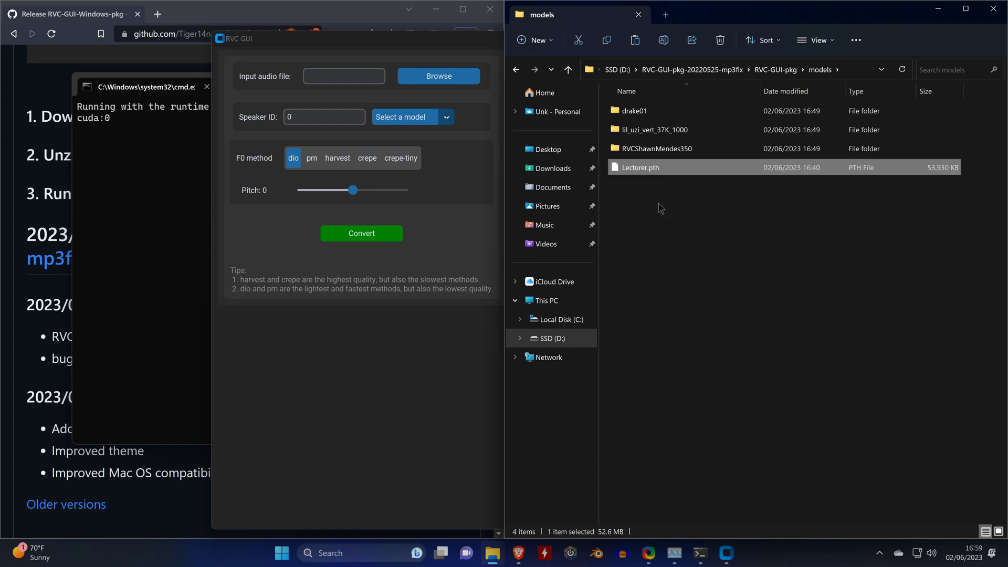
Step: Compress Lecturer.pth into Lecturer.zip and delete the original .pth file
right_click(652, 174)
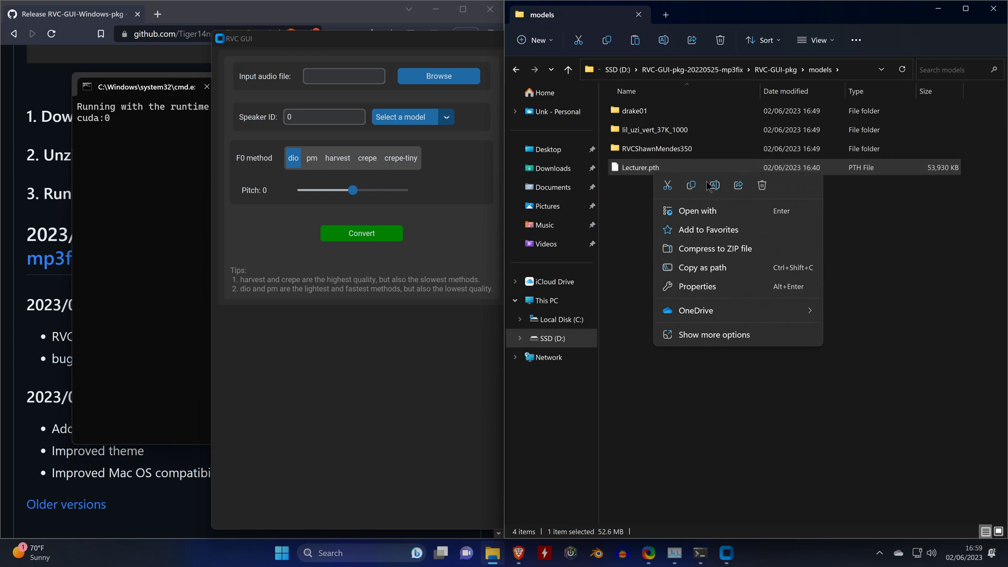
left_click(770, 253)
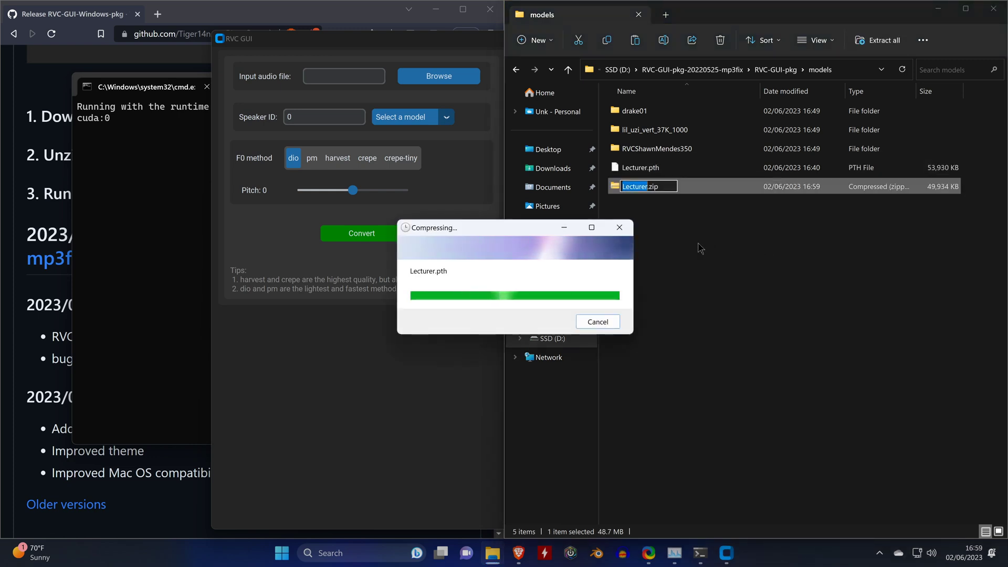
left_click(639, 171)
right_click(639, 171)
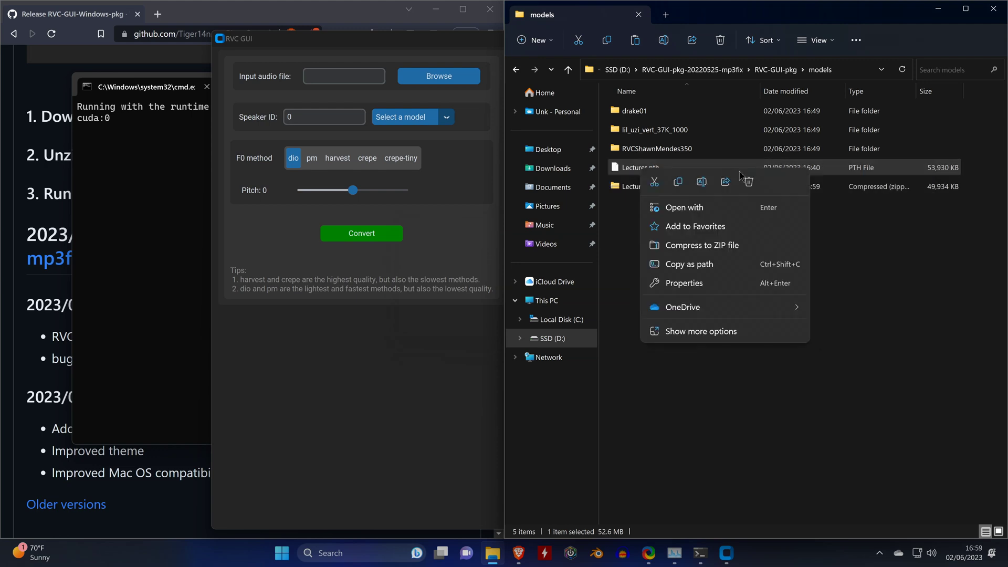
left_click(753, 183)
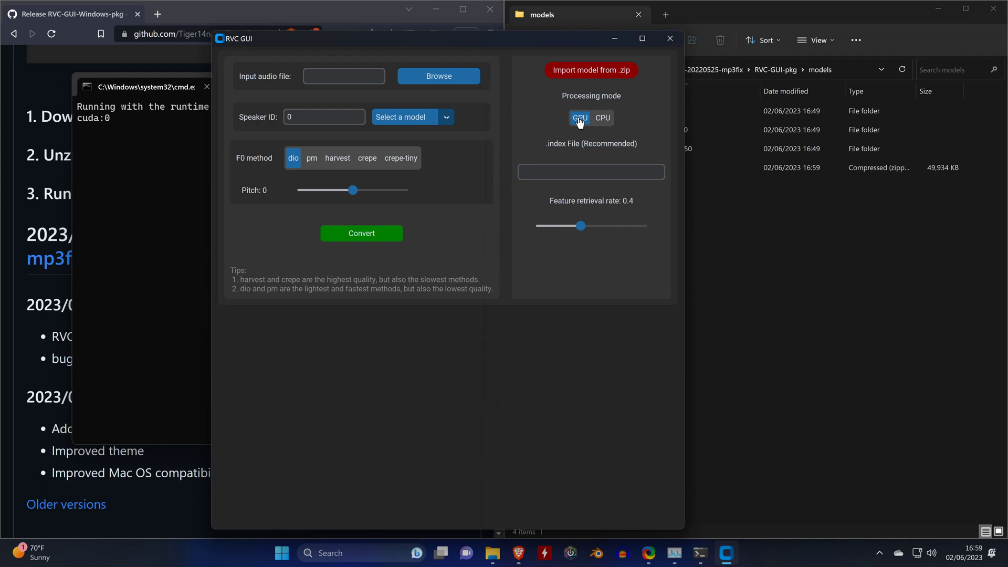
Step: Import Lecturer.zip from the models folder and select Lecturer as the voice model
left_click(596, 77)
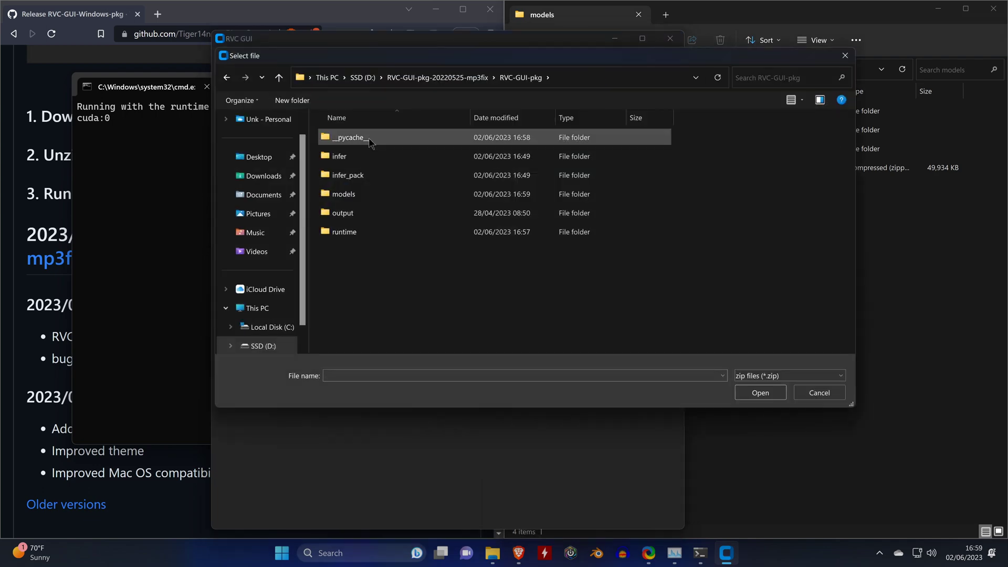
double_click(354, 196)
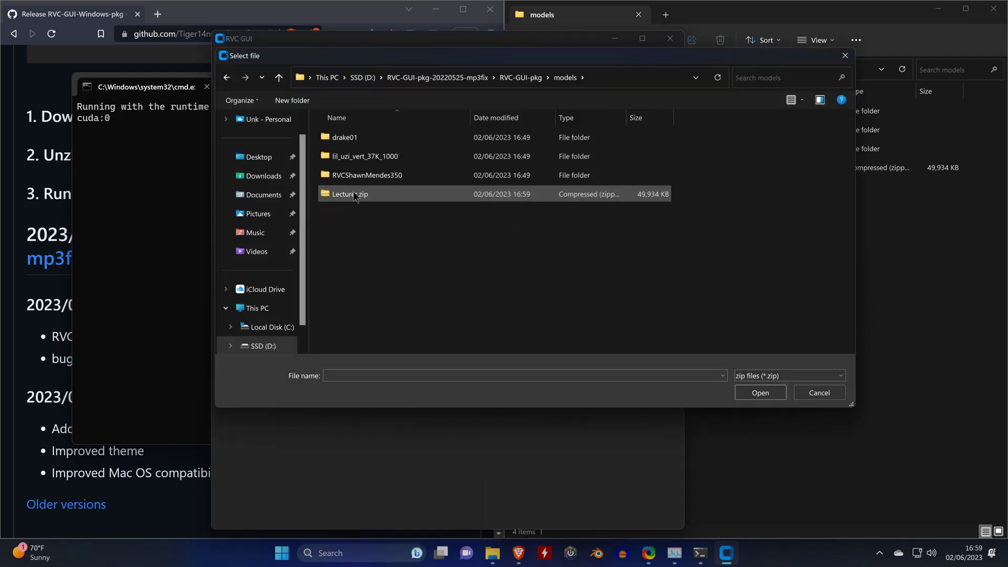
double_click(354, 195)
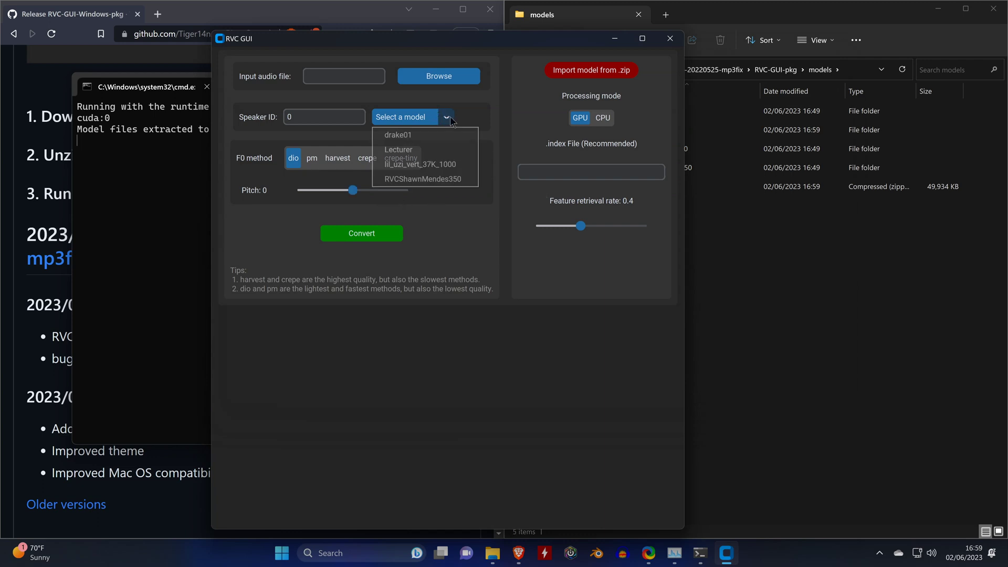
left_click(426, 151)
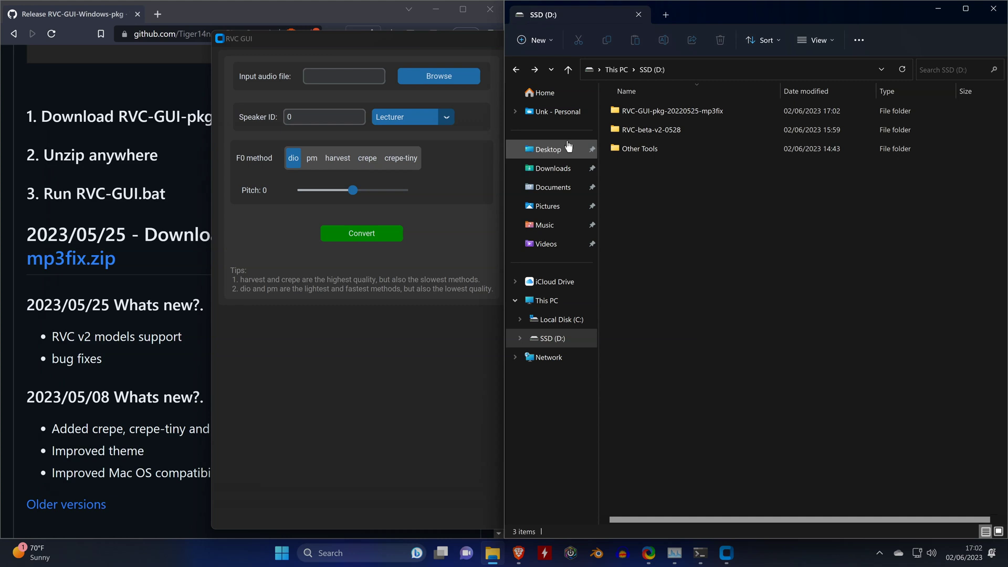
Step: Open New Recording 57.m4a from the Desktop in Audacity
left_click(561, 149)
left_click(664, 111)
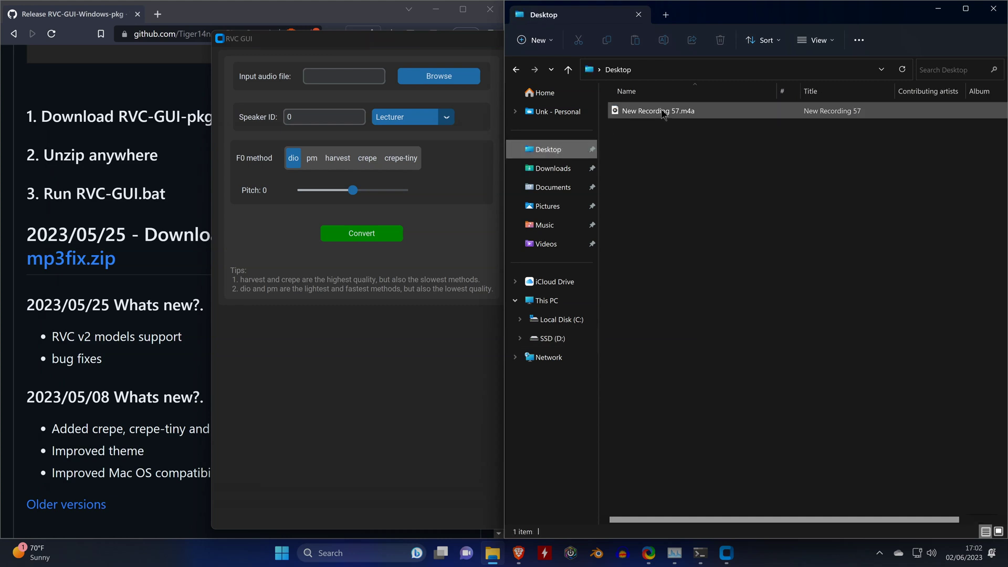
left_click(663, 112)
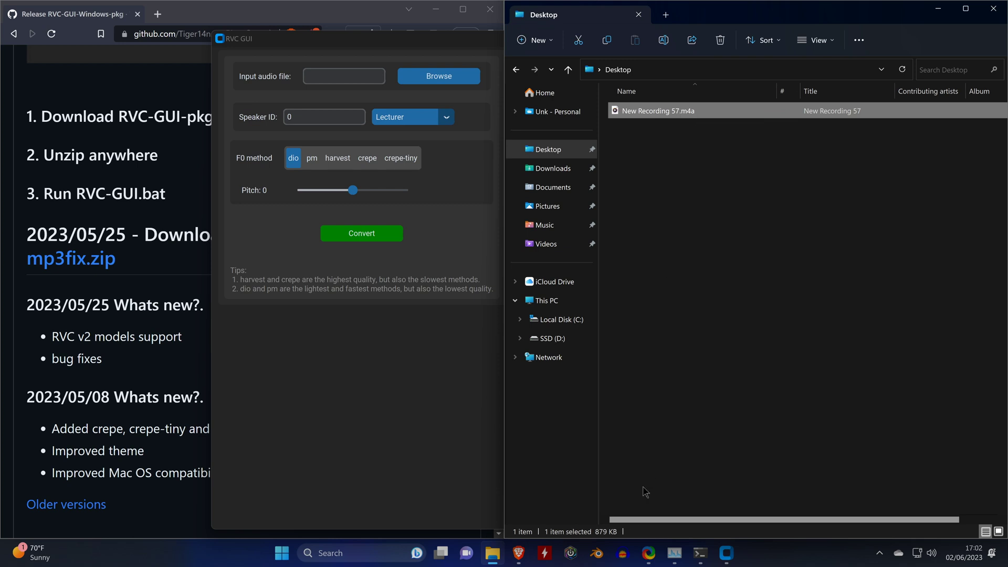
left_click(621, 555)
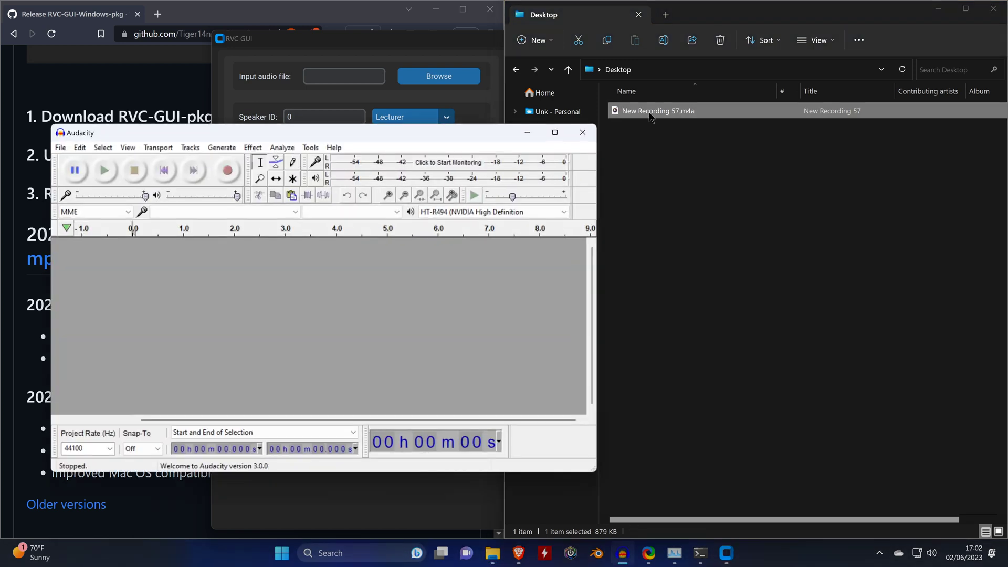
left_click_drag(662, 111, 429, 292)
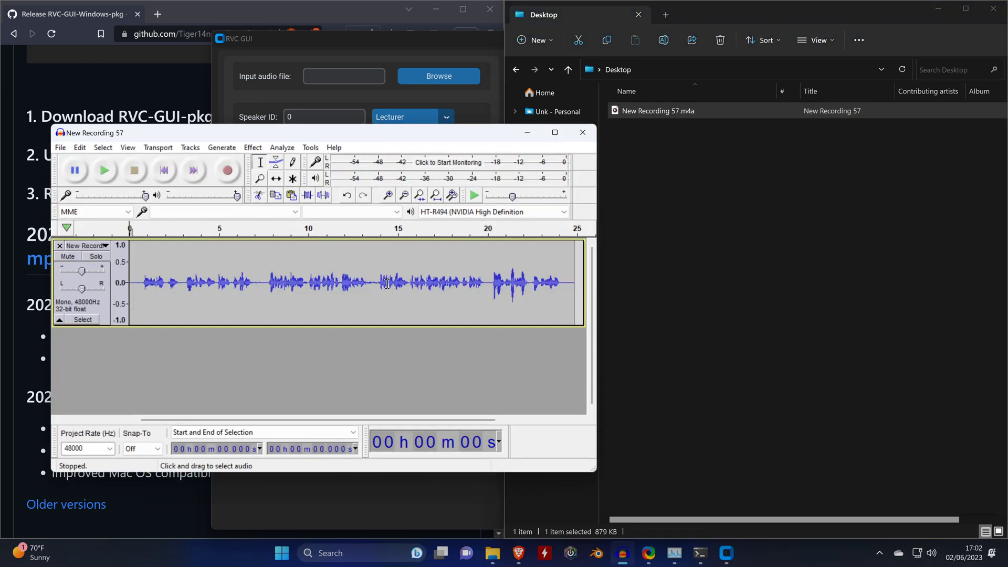
Step: Export it as WAV to the RVC-GUI-pkg-20220525-mp3fix folder, then close Audacity without saving
left_click(60, 147)
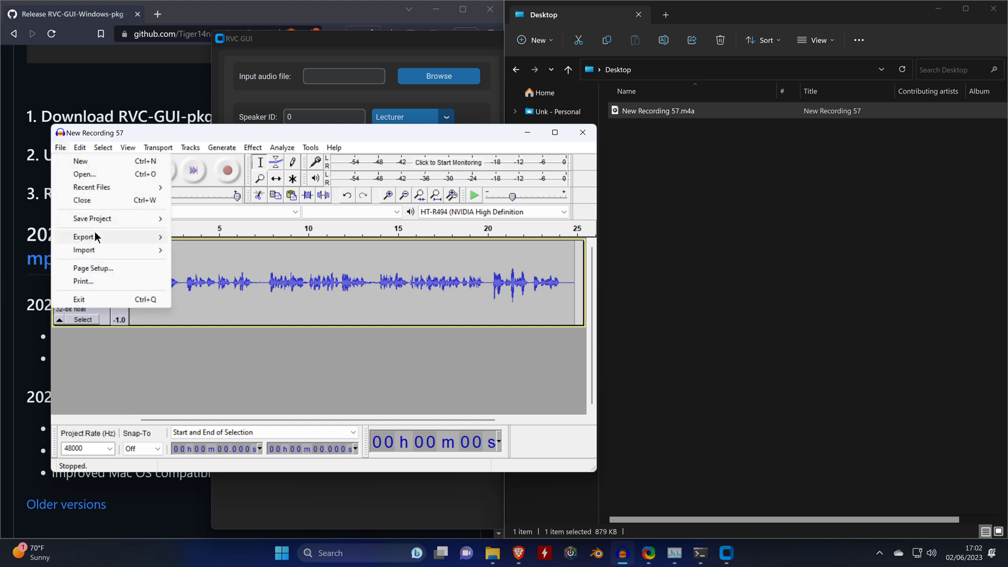
mouse_move(96, 237)
left_click(218, 247)
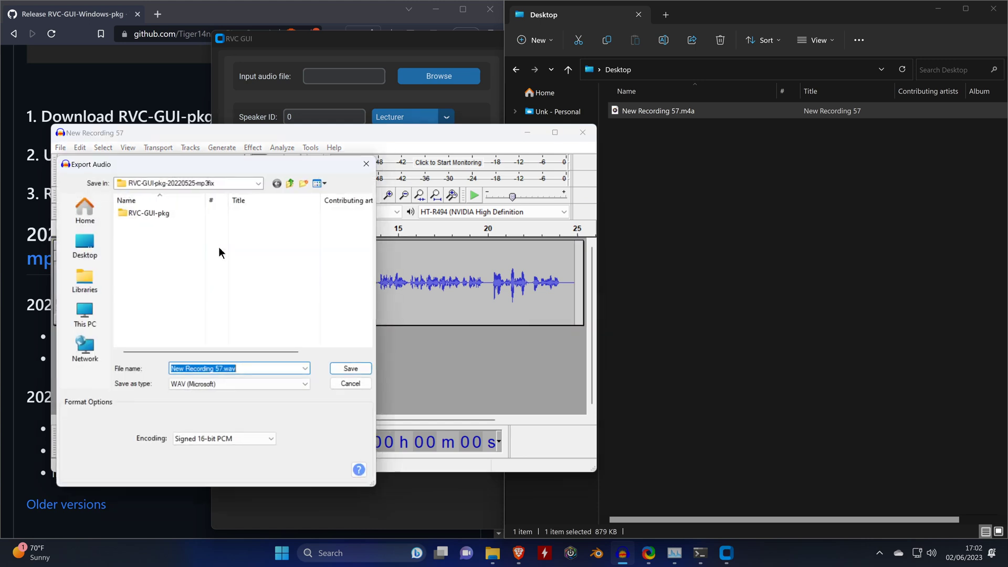
left_click(357, 372)
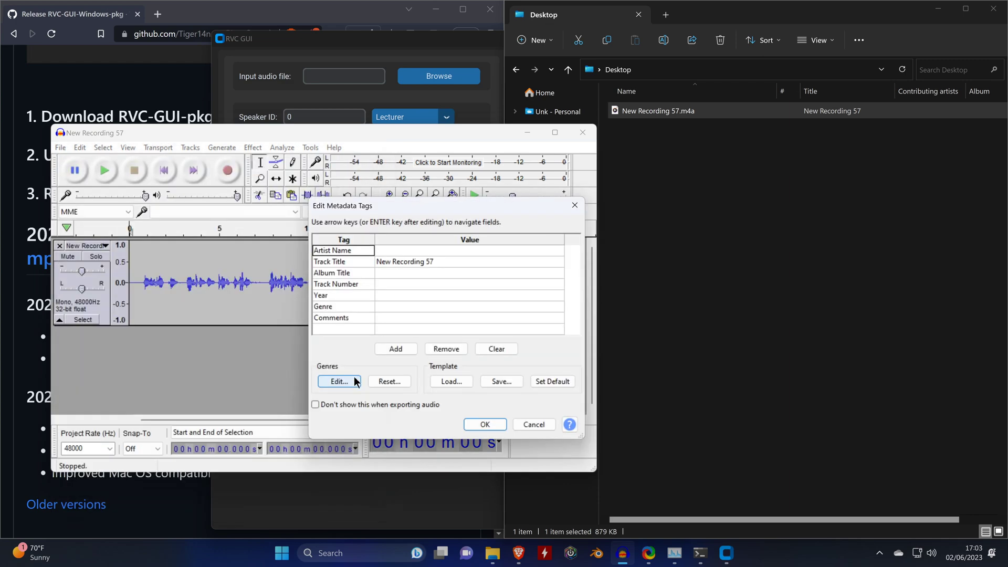
left_click(484, 425)
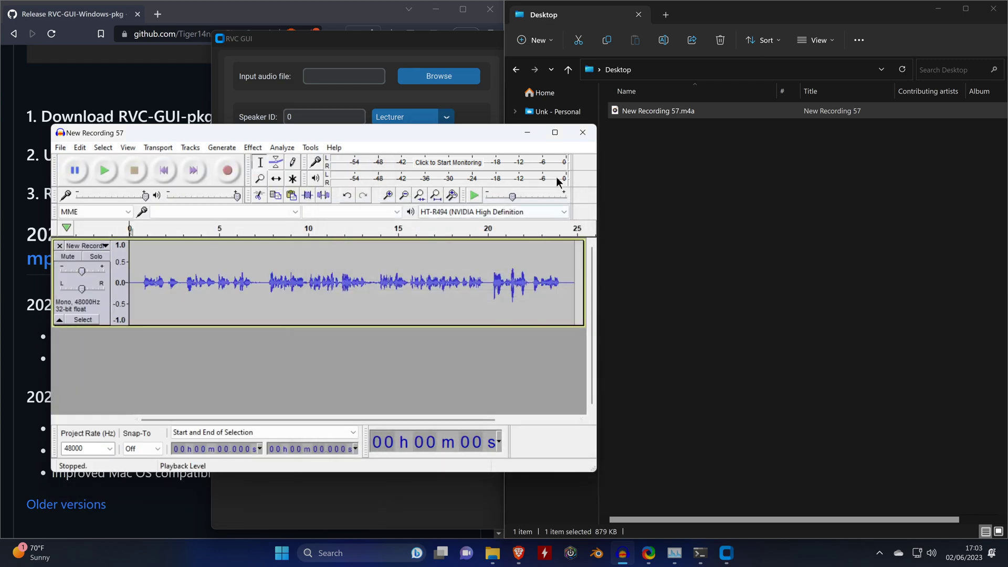
left_click(590, 135)
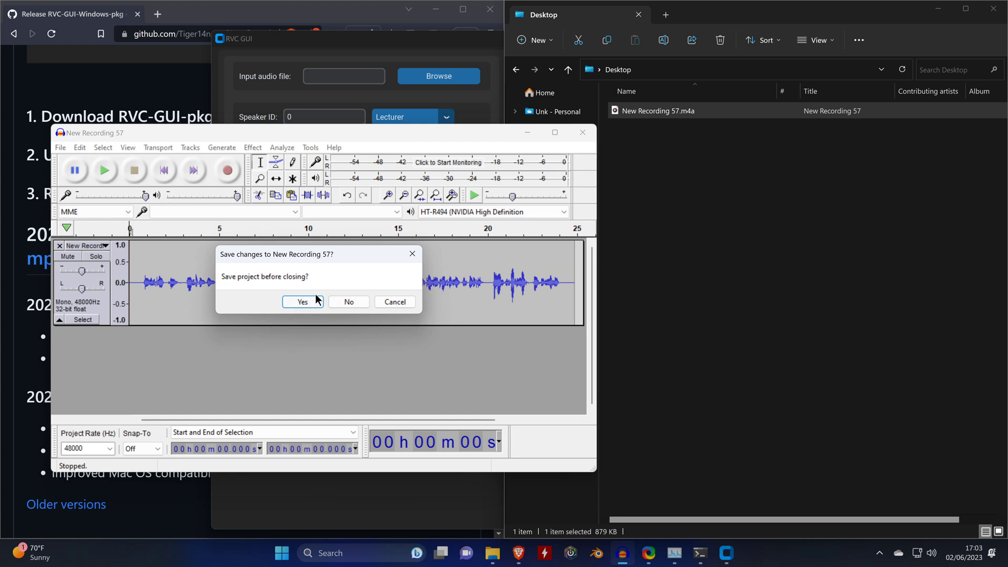
left_click(347, 301)
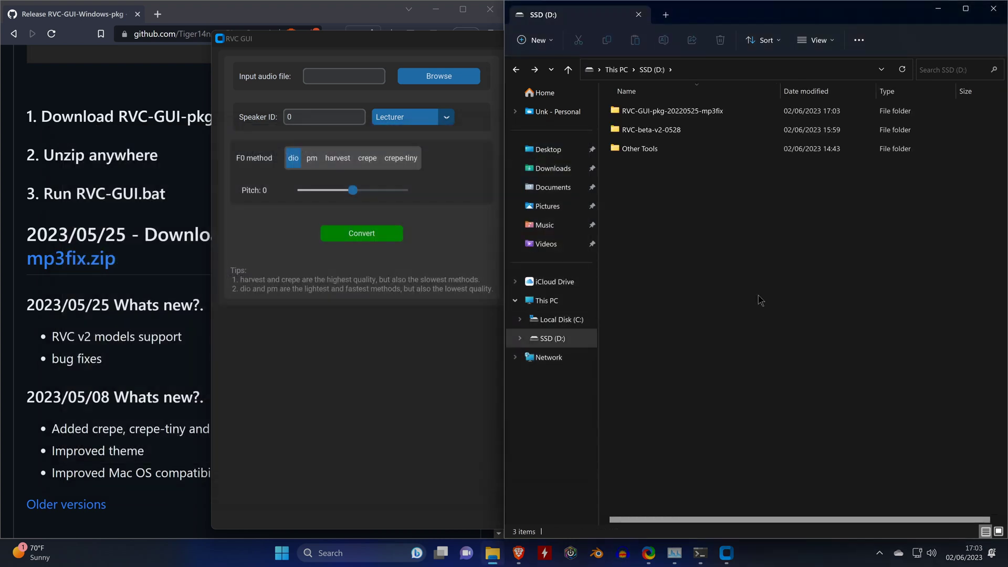
Step: Load New Recording 57.wav as input, choose harvest as F0 method, and run Convert
double_click(675, 111)
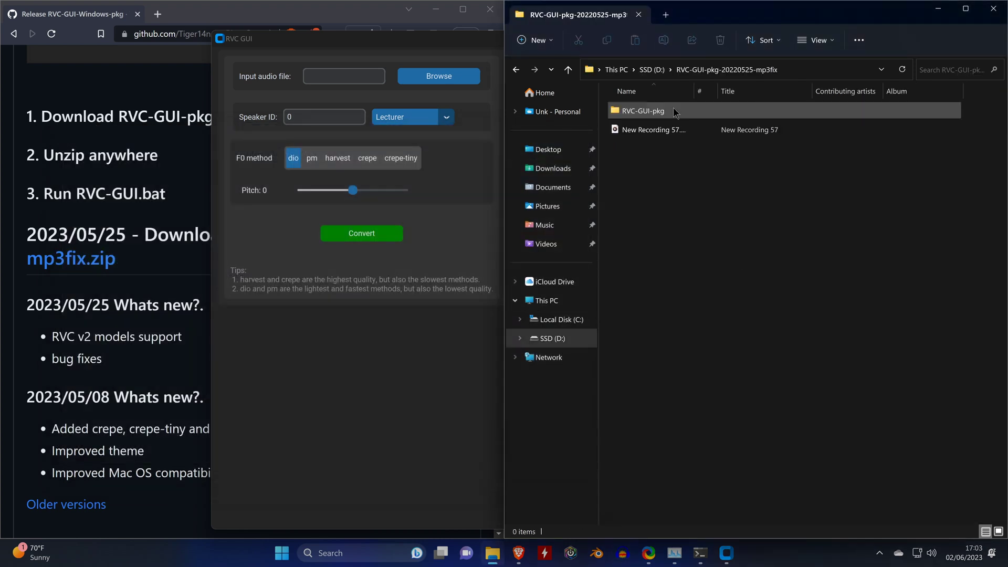
left_click(444, 80)
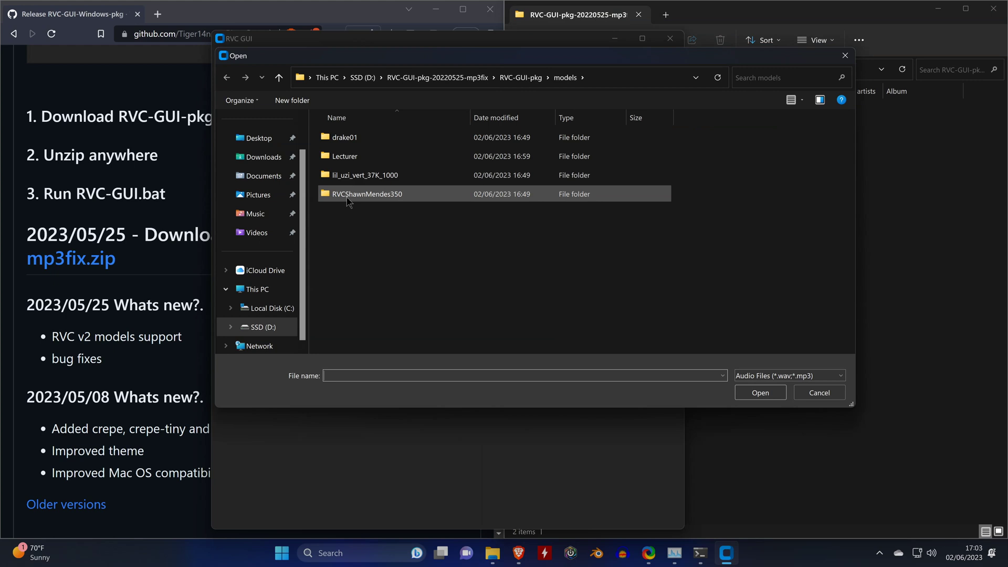
left_click(411, 79)
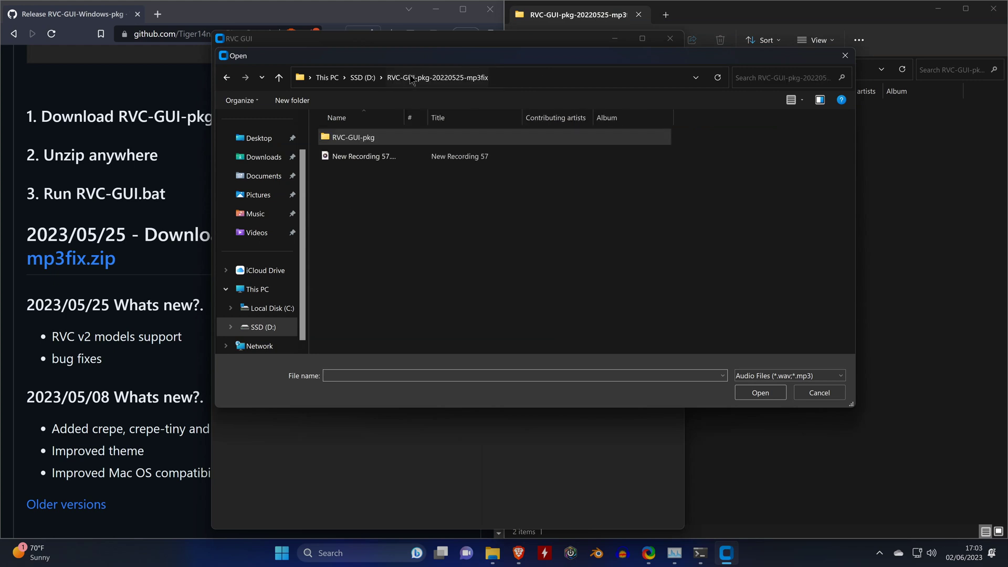
double_click(380, 156)
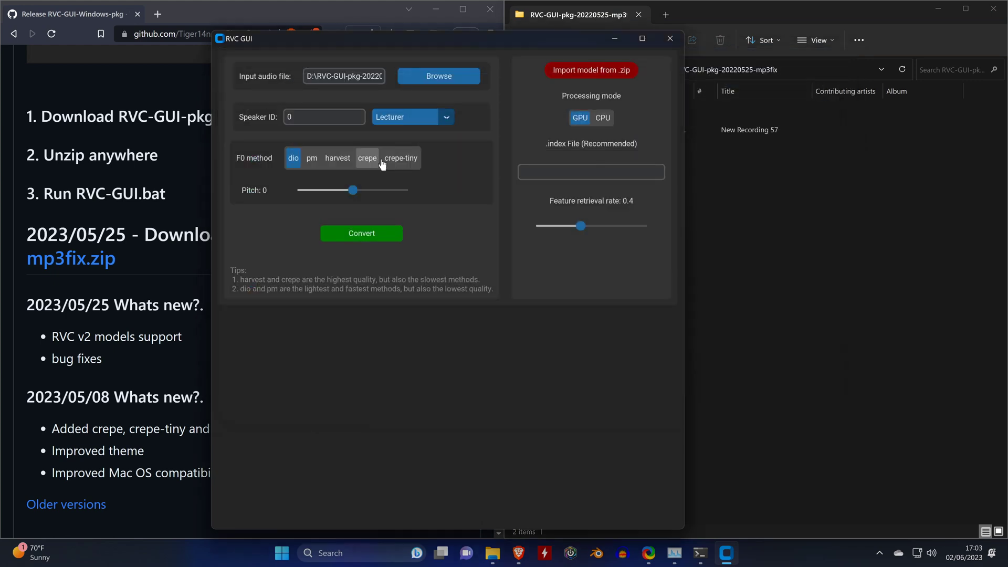
left_click(345, 163)
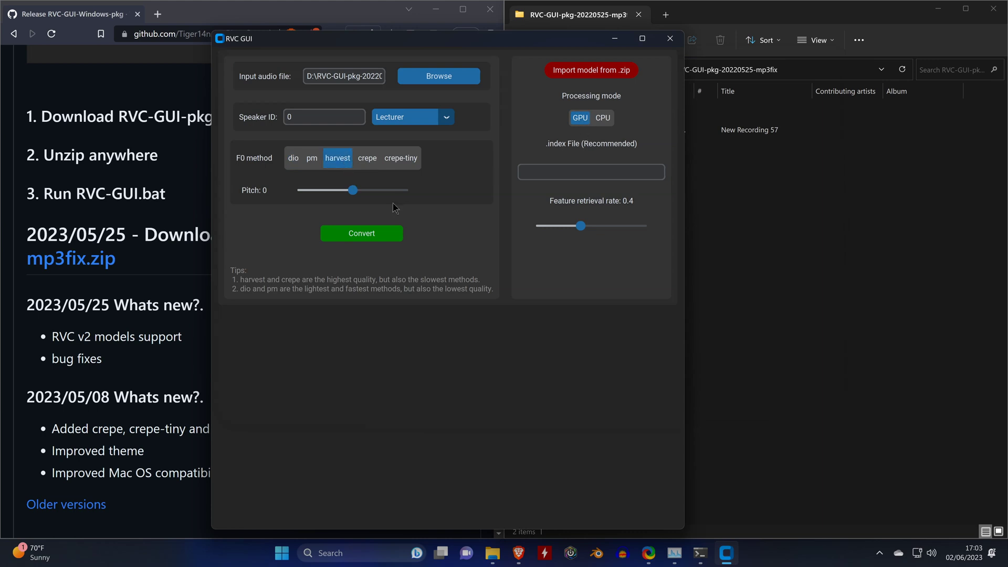
left_click(366, 238)
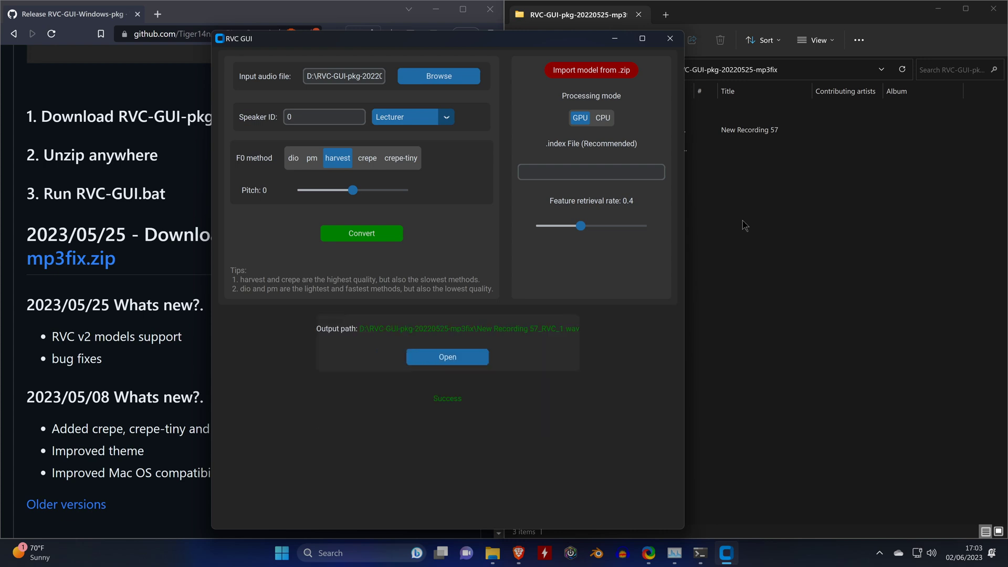
Step: Play the converted New Recording 57_RVC_1.wav in Media Player
left_click(458, 355)
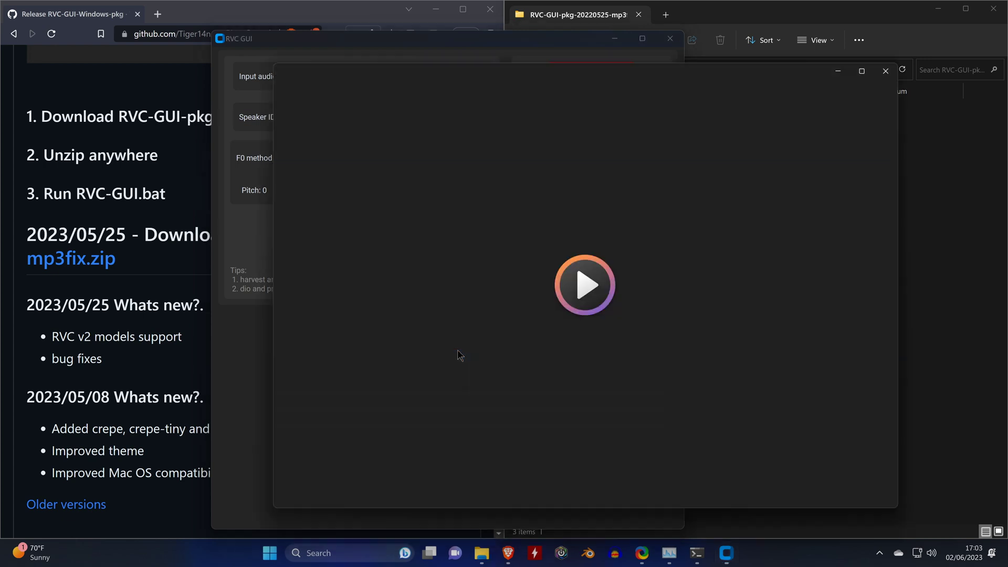